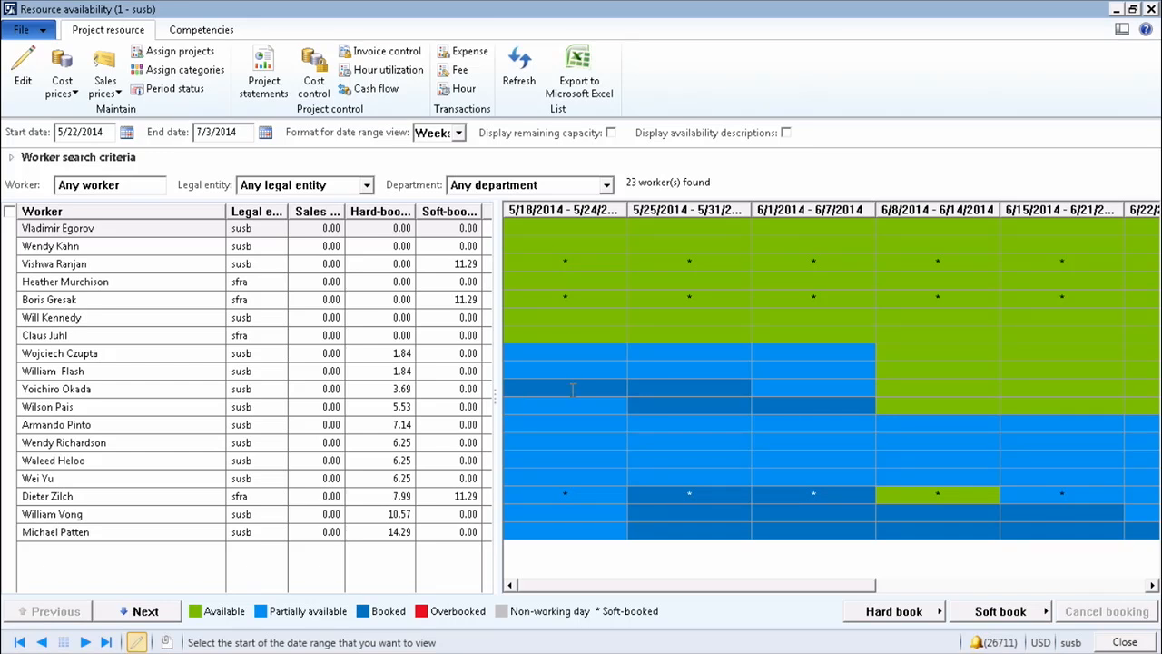
# Open the booking summary of the worker in the tenth row for 5/18/2014 - 5/24/2014 and widen its Type column
pyautogui.click(573, 388)
pyautogui.doubleClick(594, 387)
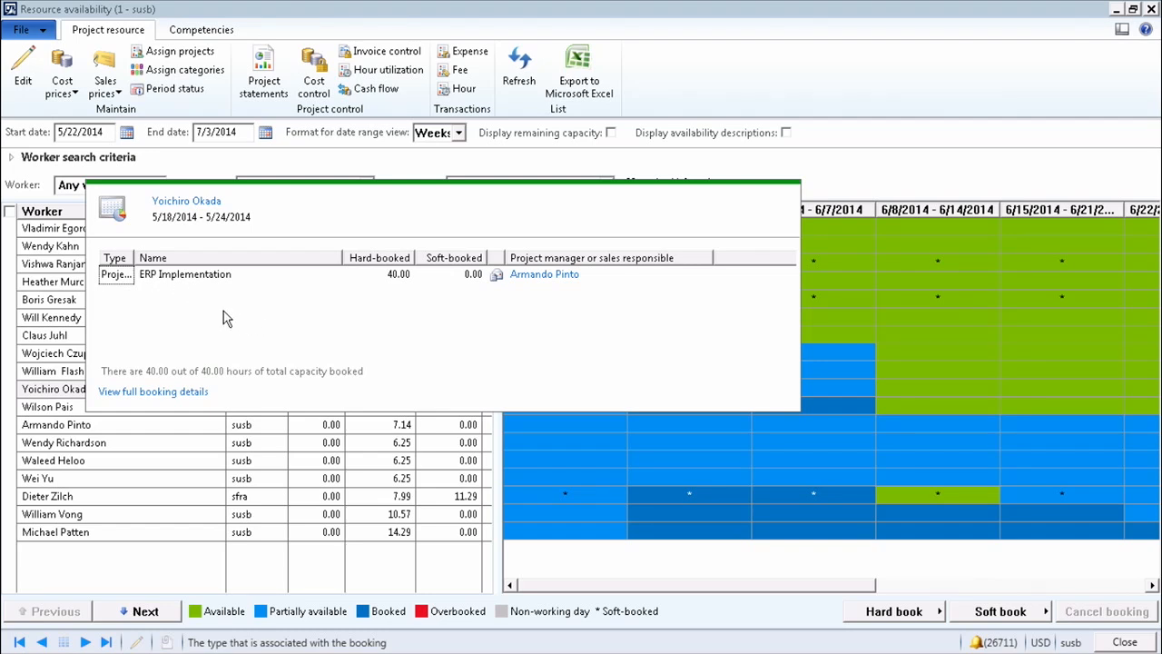
pyautogui.moveTo(131, 259); pyautogui.dragTo(150, 259)
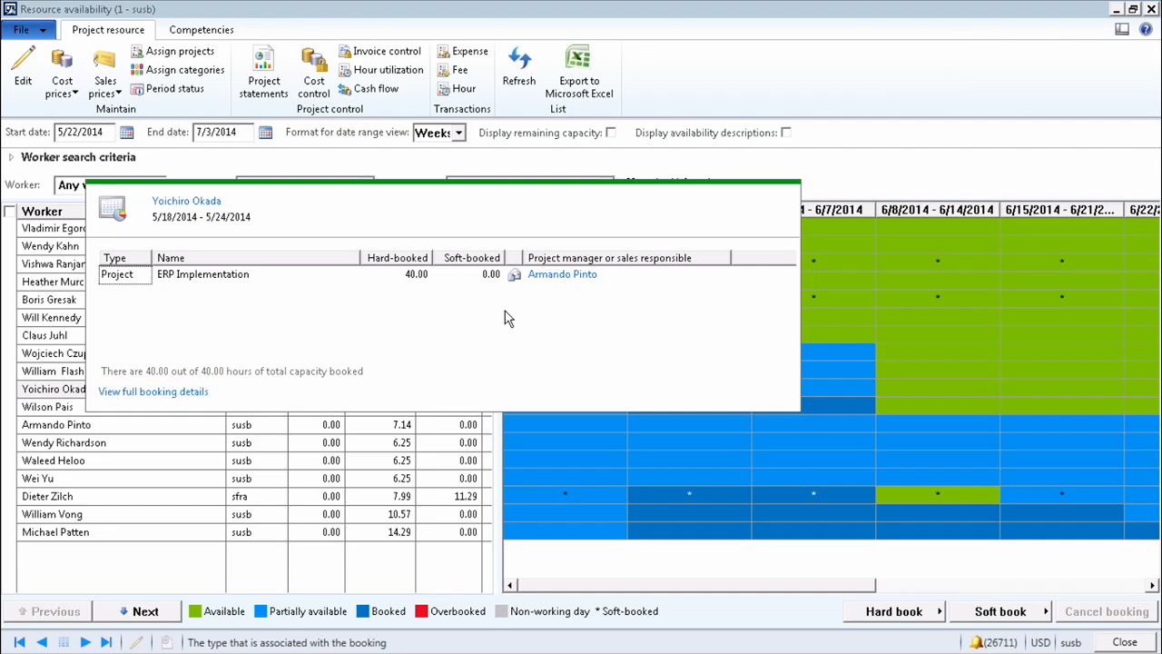
# Examine this worker's full booking details for each day of the week in a maximized window, and close them
pyautogui.click(195, 394)
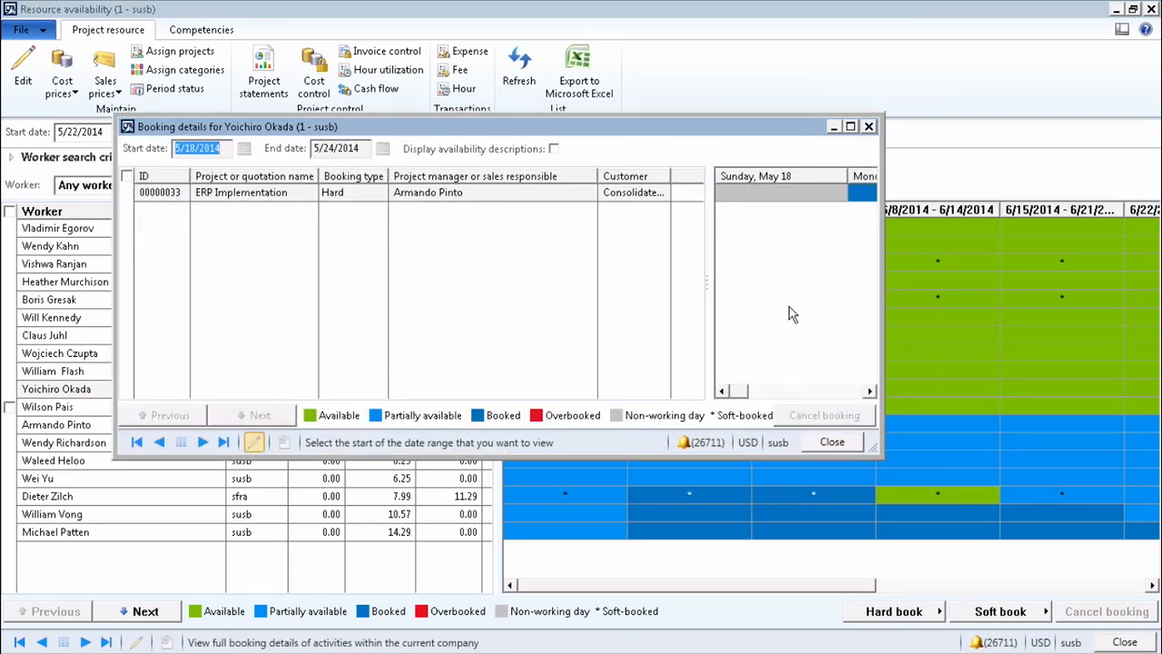
pyautogui.click(851, 127)
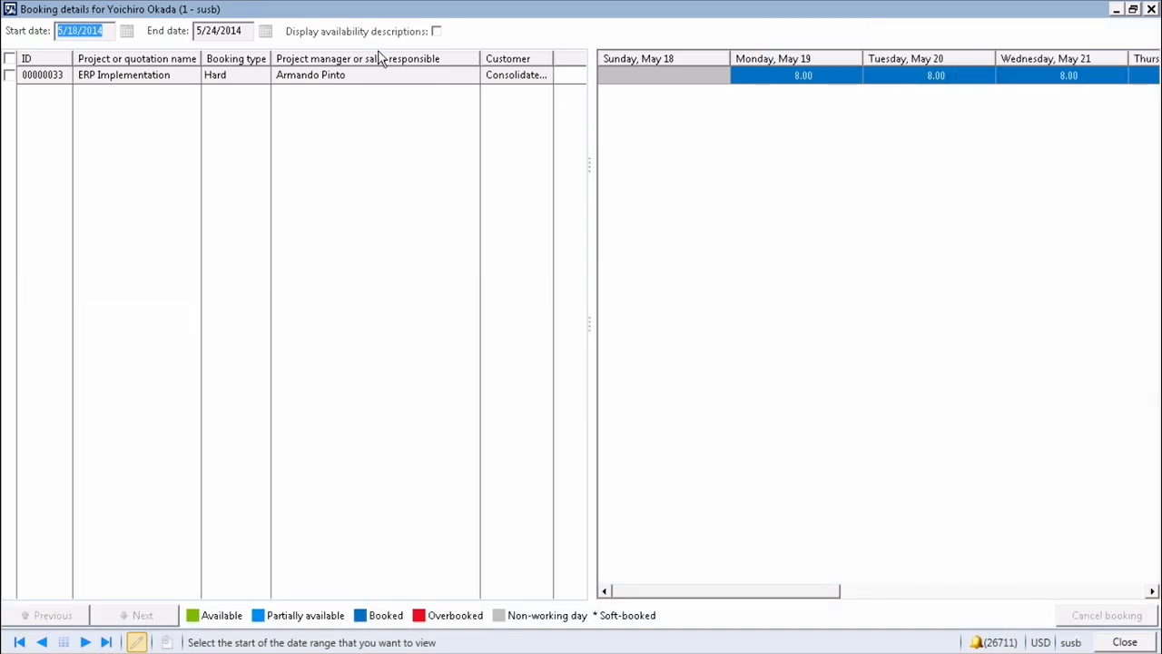
pyautogui.click(1151, 591)
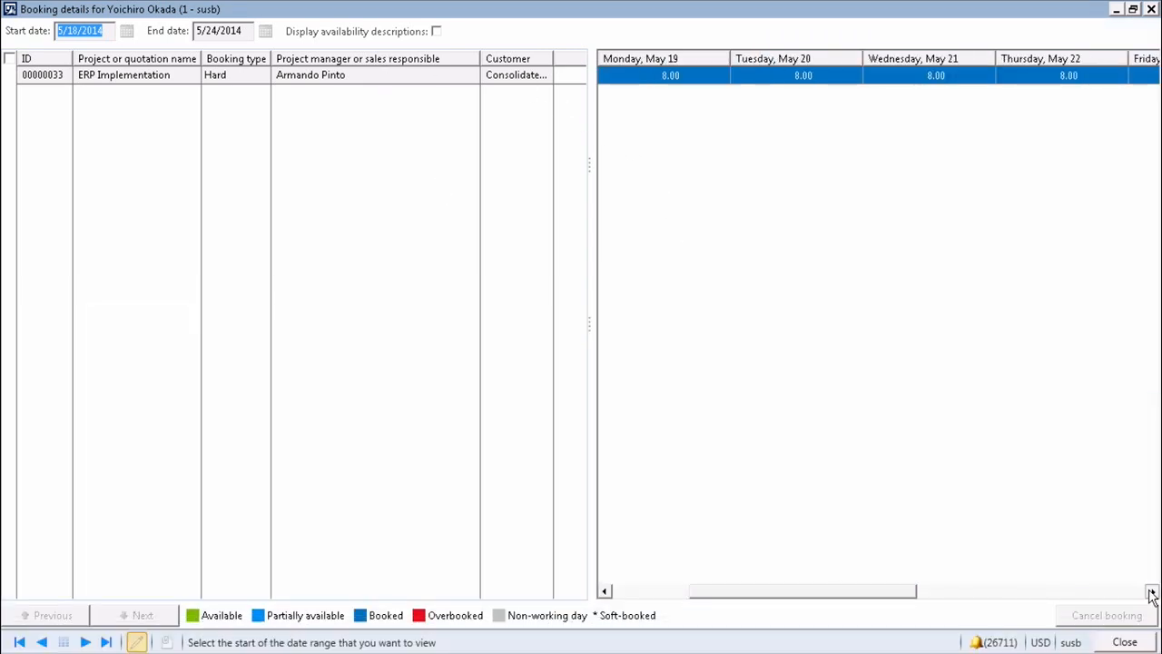
pyautogui.click(1151, 590)
pyautogui.click(1151, 591)
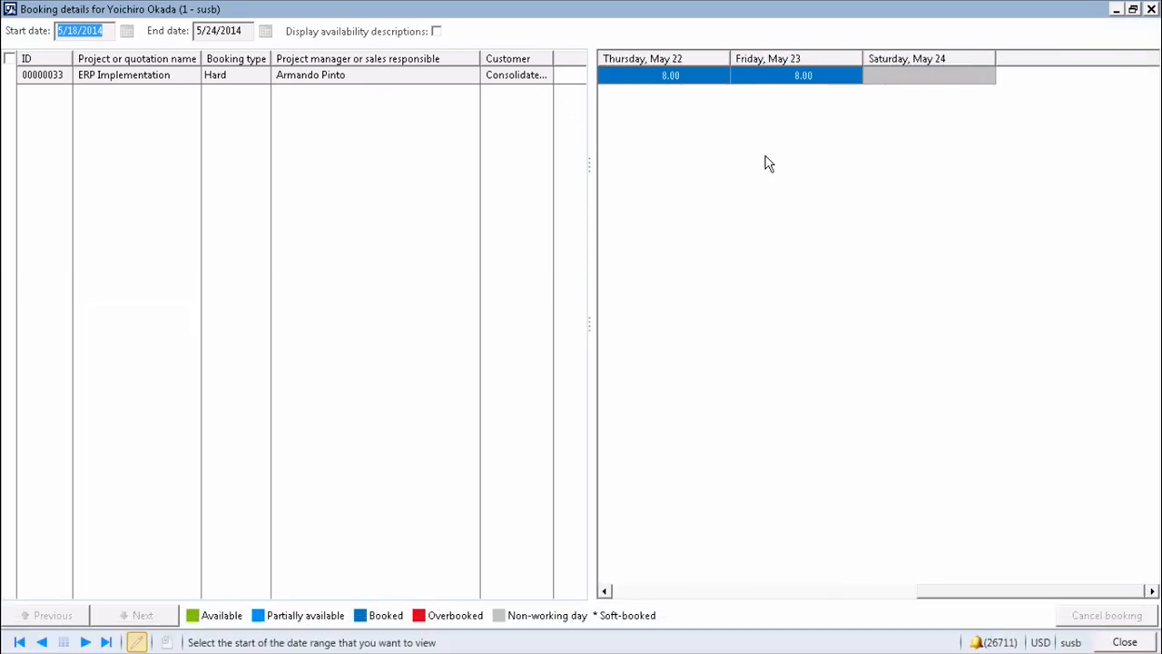
pyautogui.click(1150, 9)
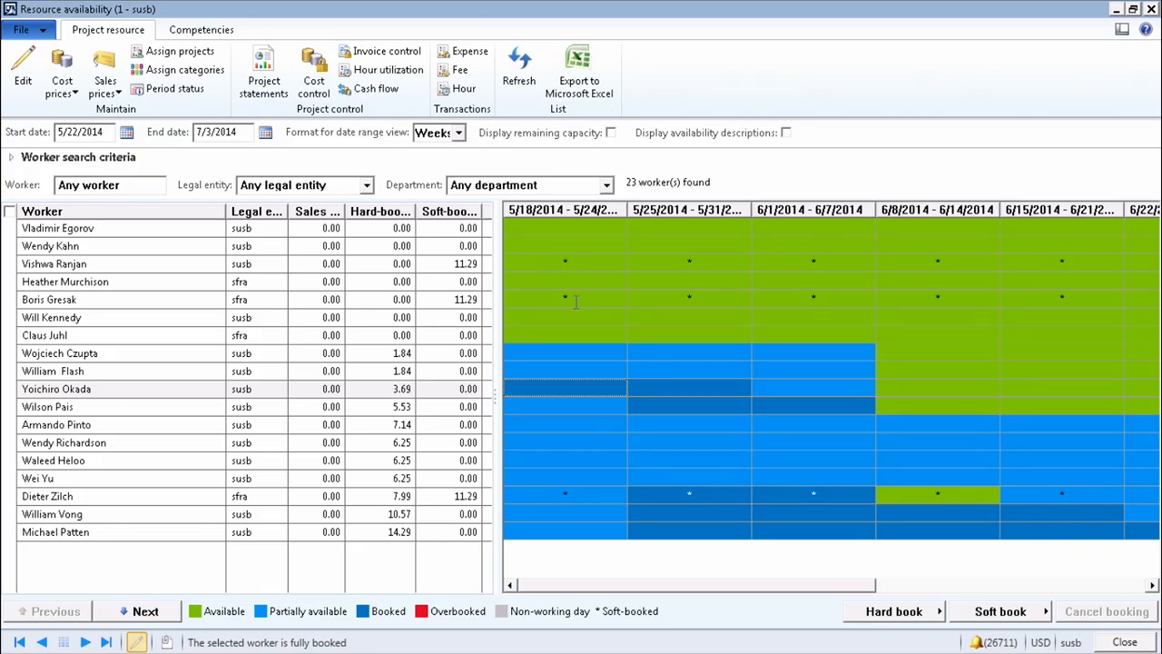
# Check the booking summary of the worker in the ninth row for 5/18/2014 - 5/24/2014 and dismiss it
pyautogui.click(584, 371)
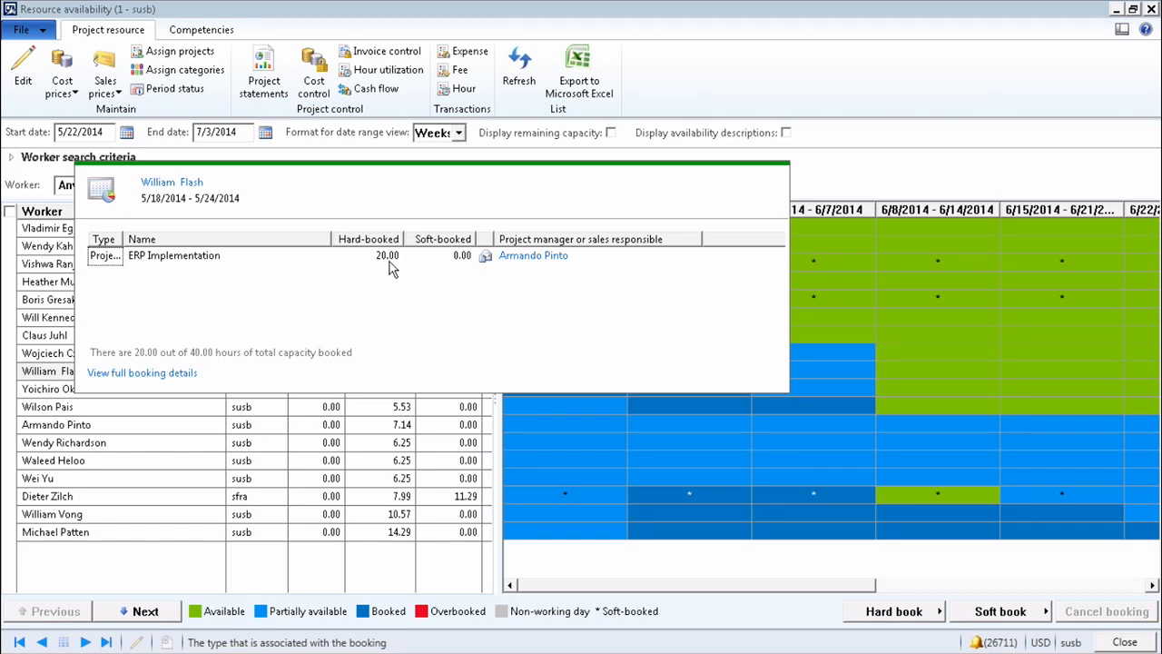
pyautogui.press('Escape')
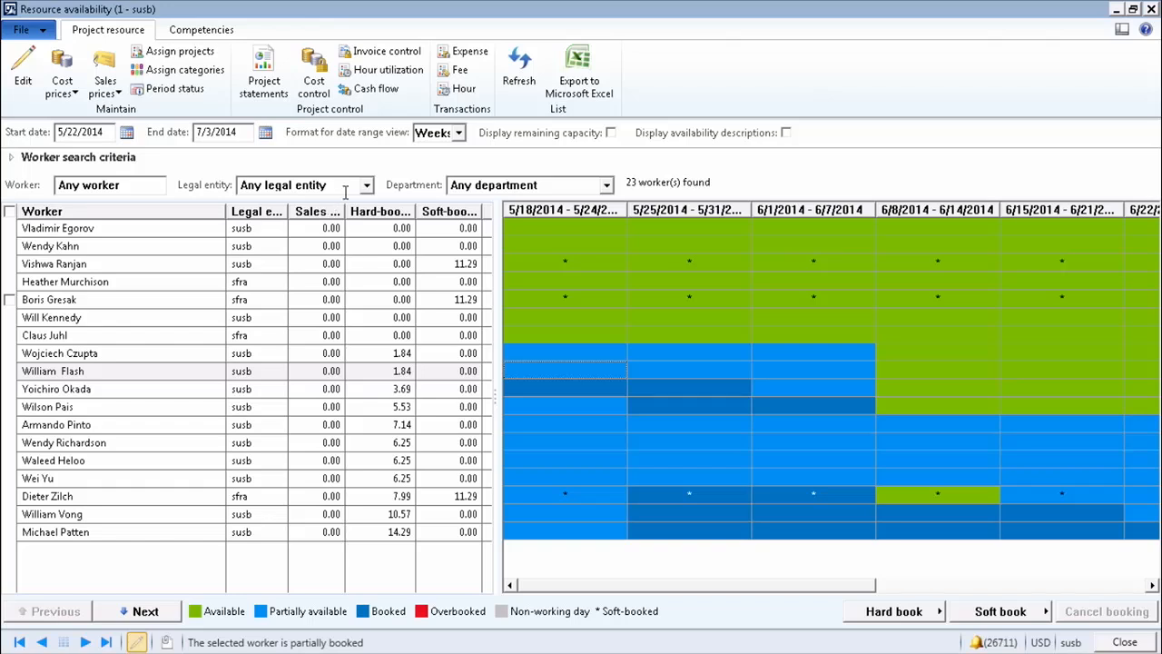
# Show worker availability by months and display the remaining capacity
pyautogui.click(458, 133)
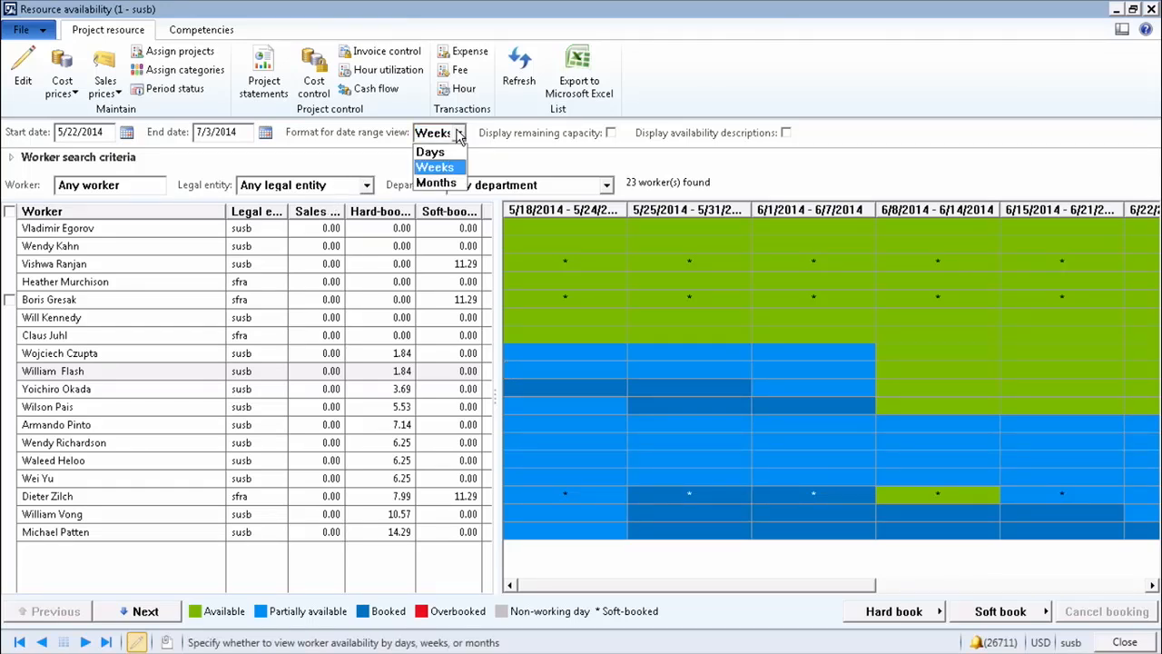
pyautogui.click(445, 189)
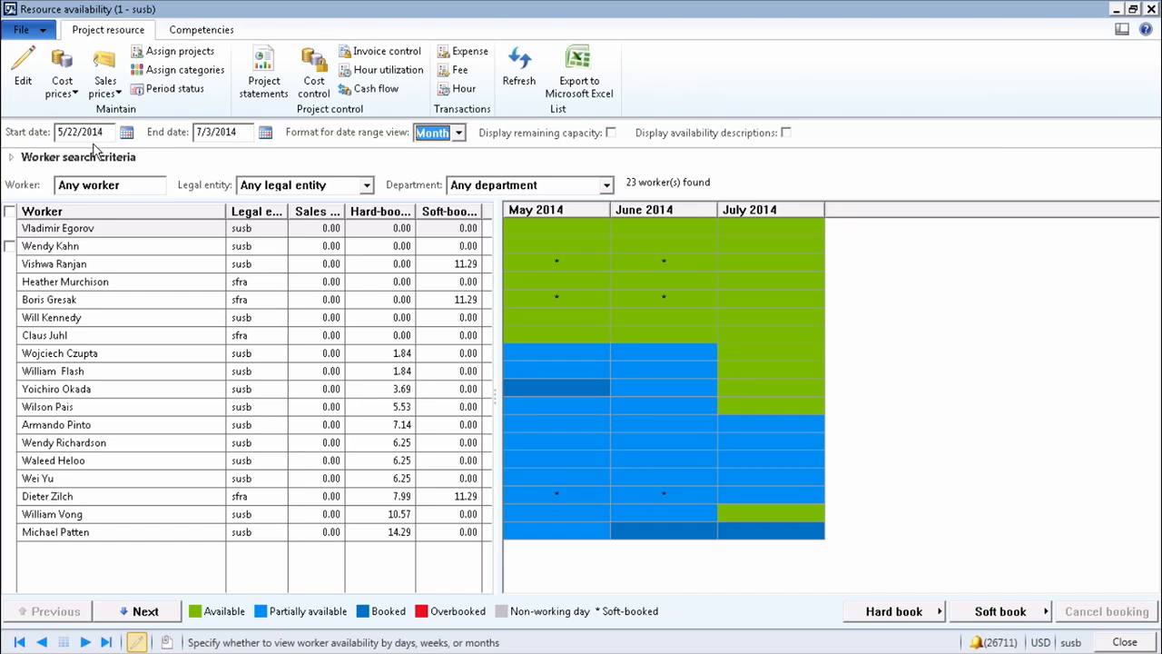
pyautogui.click(611, 132)
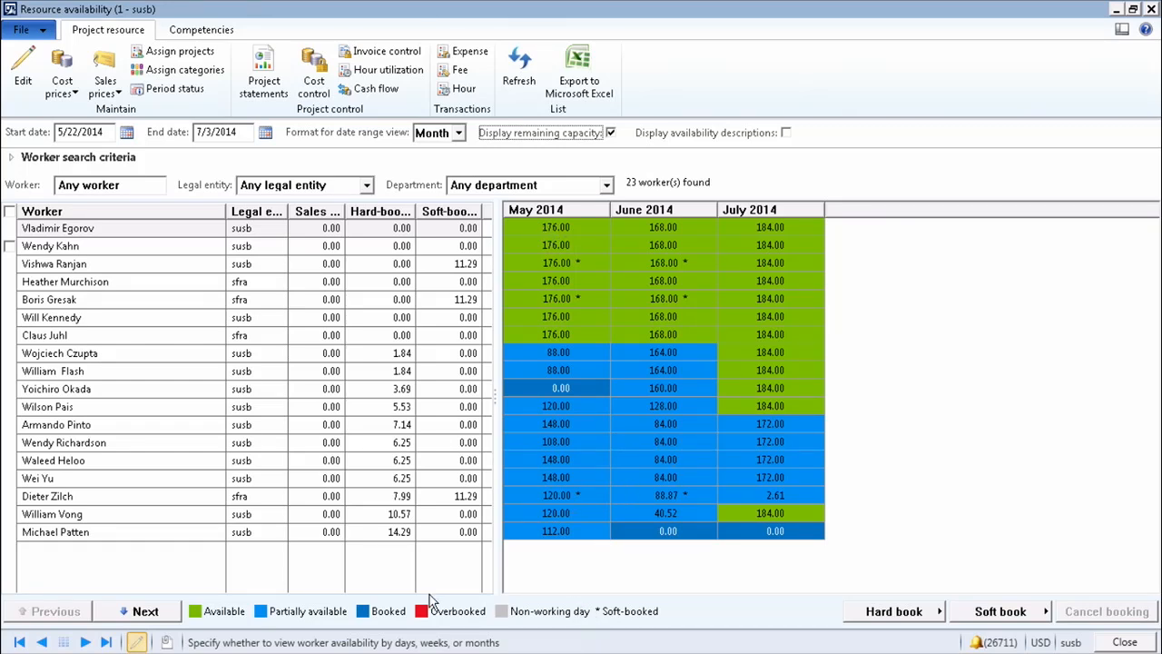
# Check the June 2014 bookings of the overbooked worker on the next page of workers, and return to the previous page
pyautogui.click(157, 613)
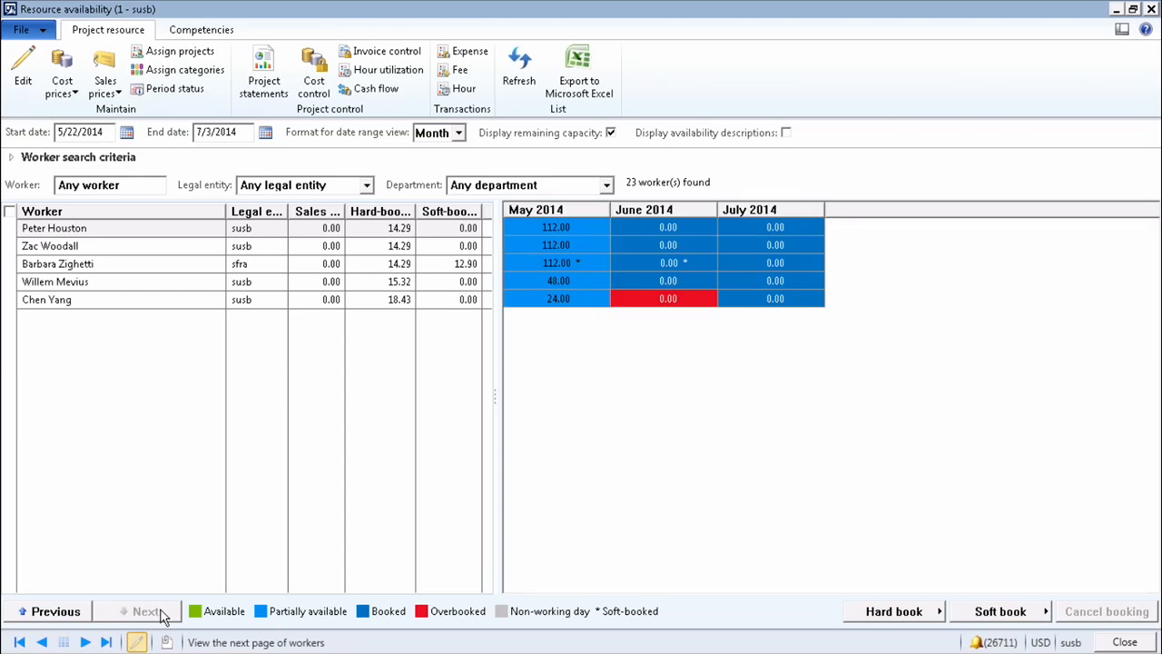
pyautogui.click(692, 297)
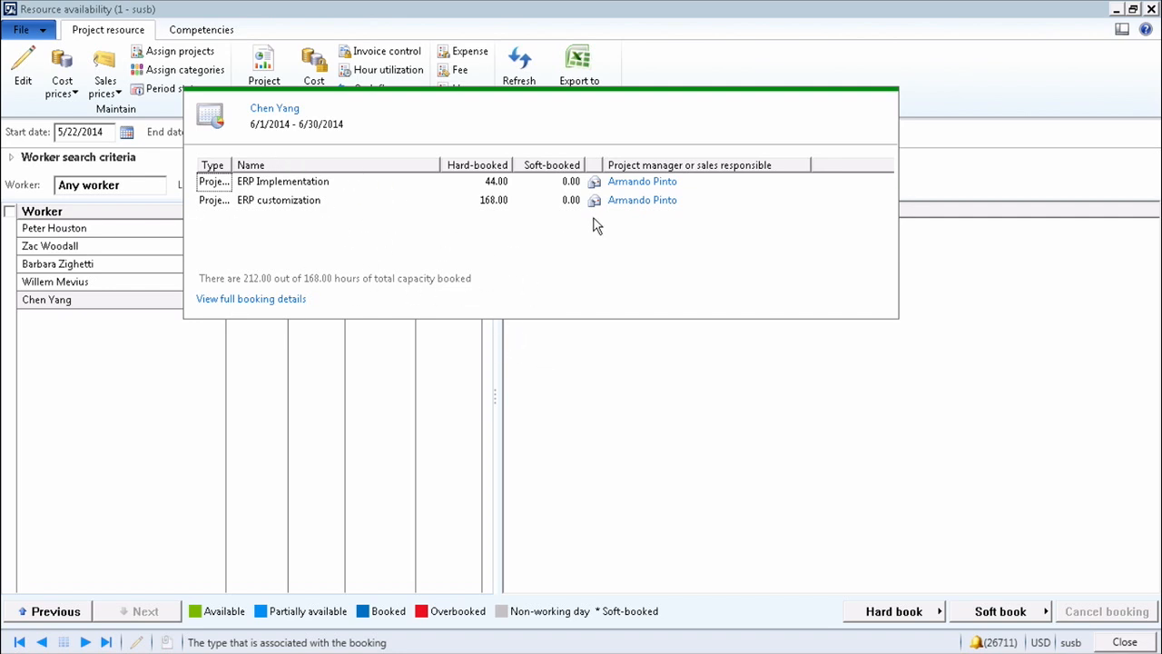
pyautogui.moveTo(610, 184)
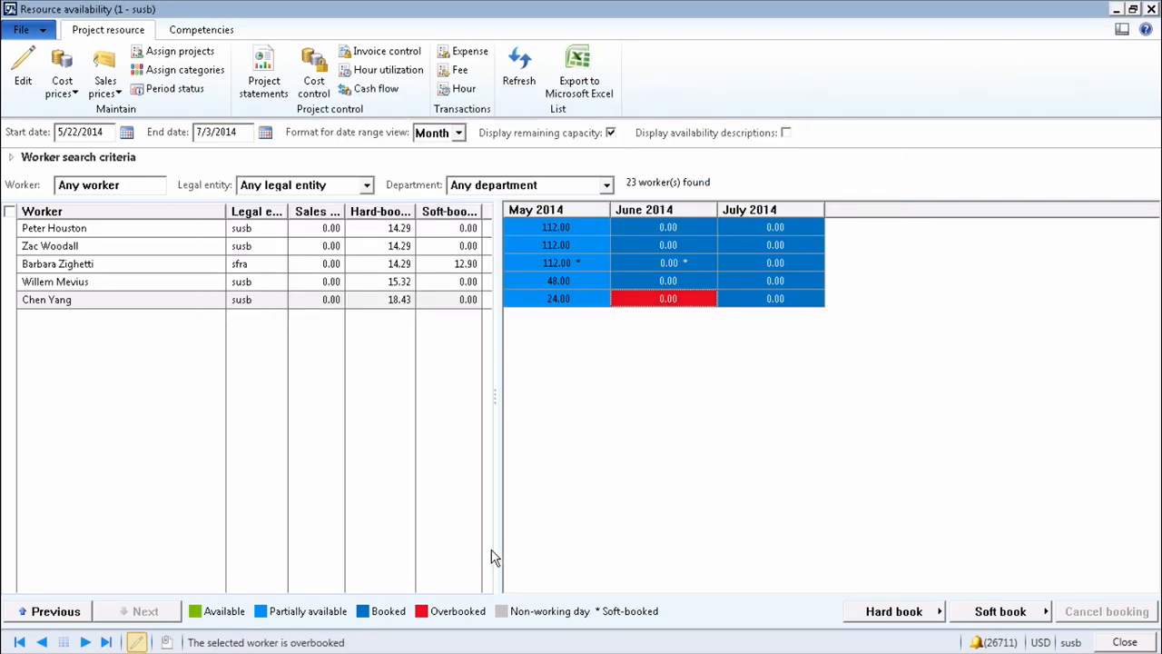
pyautogui.click(53, 610)
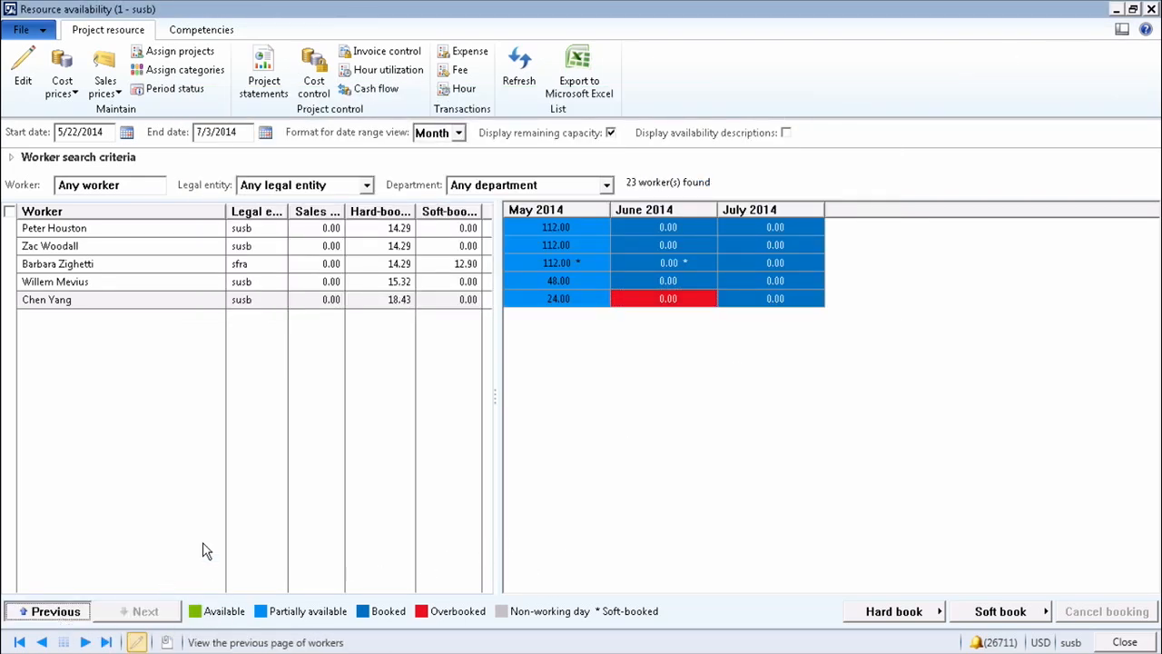
# Filter the workers by the legal entity Contoso Consulting USA
pyautogui.click(367, 186)
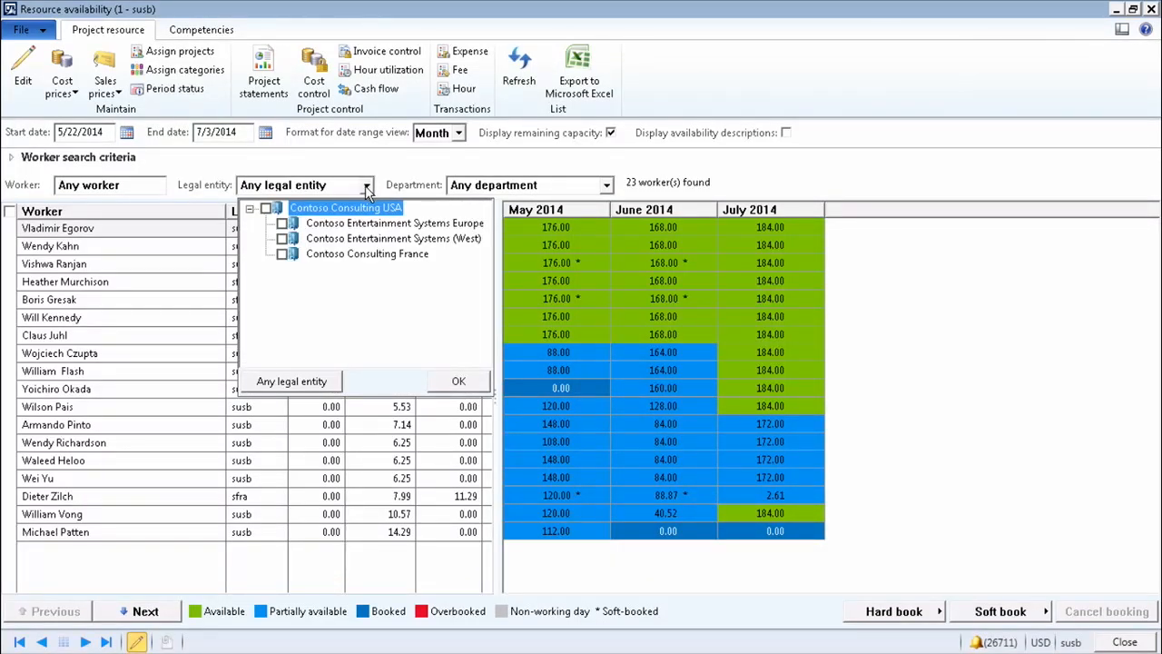
pyautogui.click(265, 207)
pyautogui.click(459, 382)
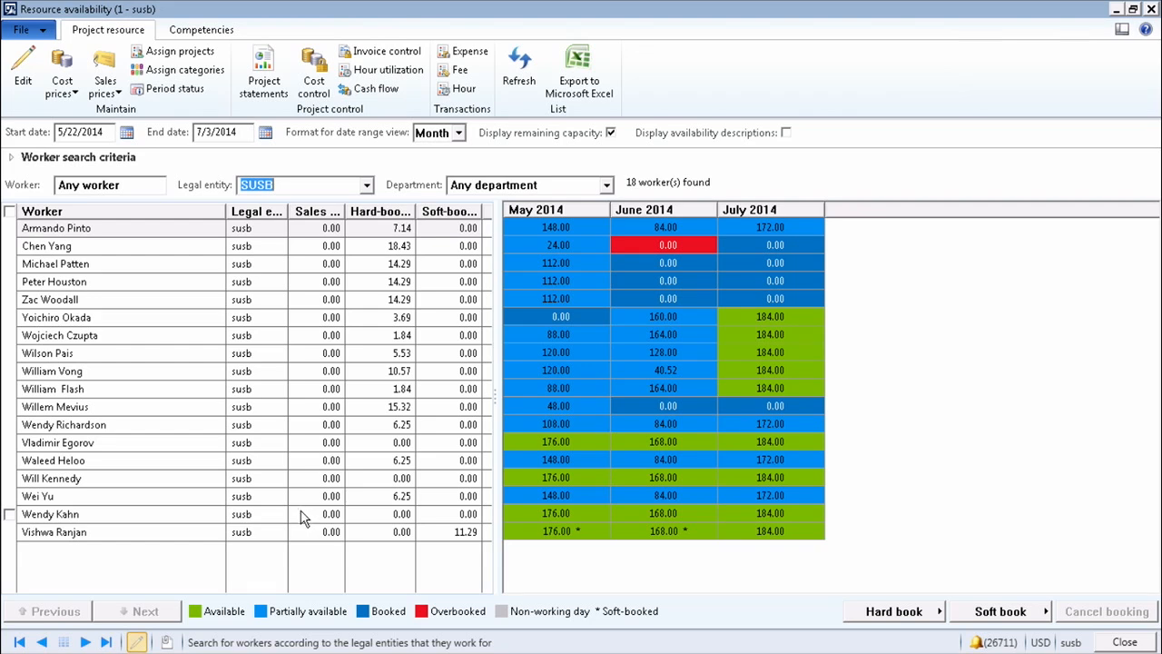
# Try filtering the workers by a first name, and clear the name filter again
pyautogui.click(143, 186)
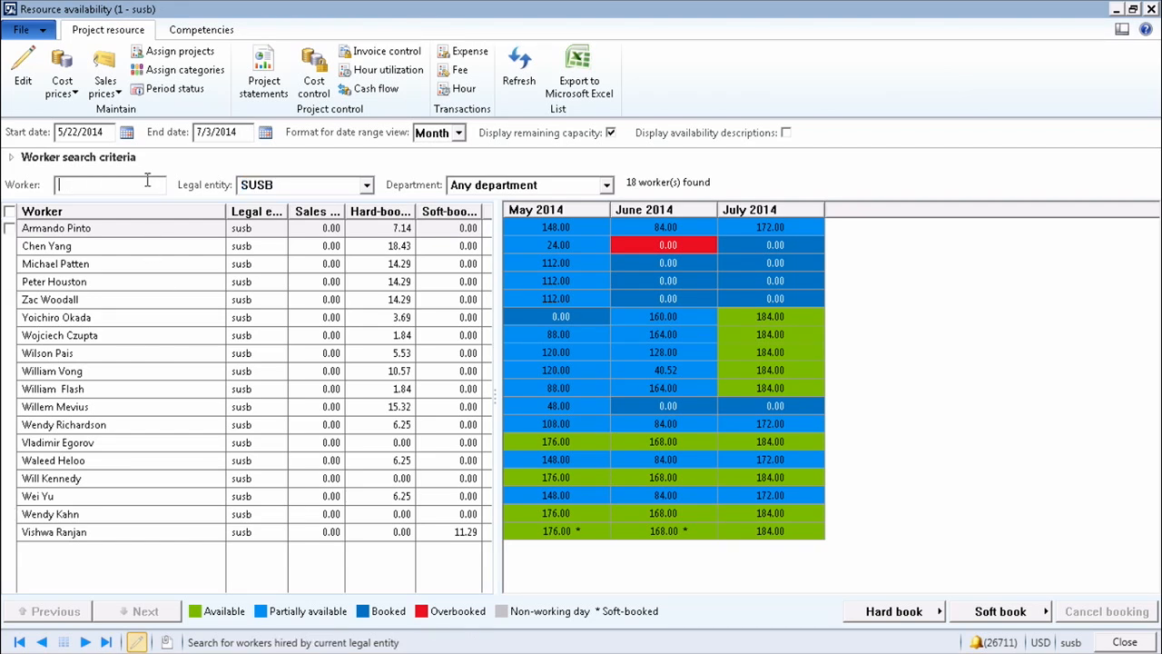
pyautogui.write('peter')
pyautogui.press('Tab')
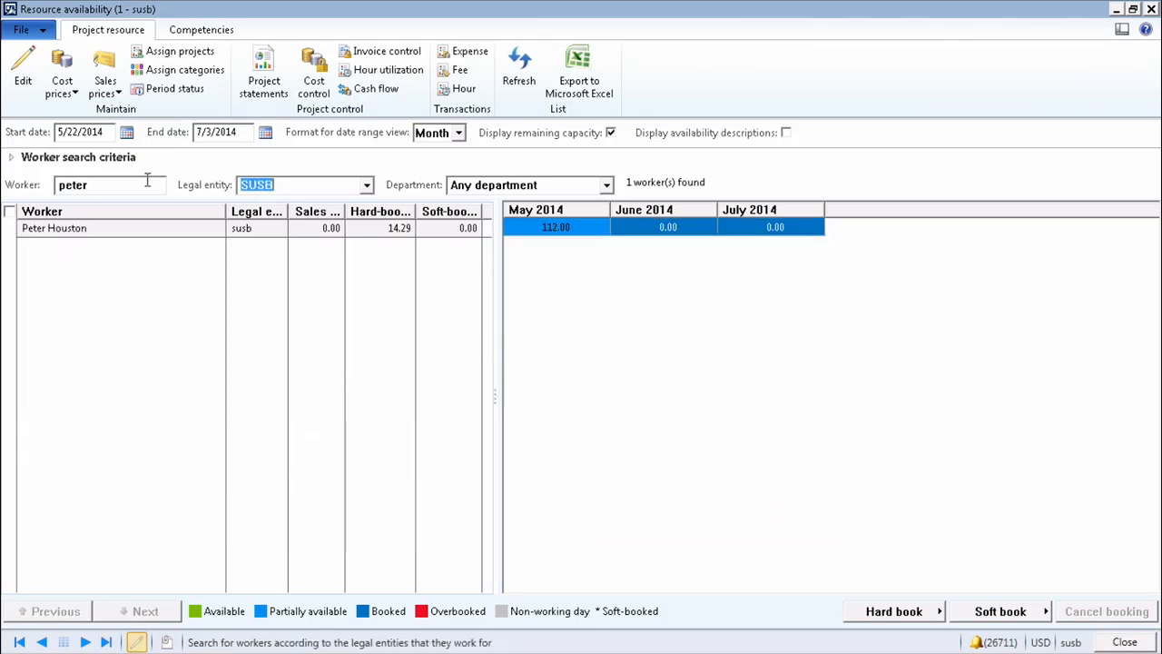
pyautogui.hotkey('shift', 'Tab')
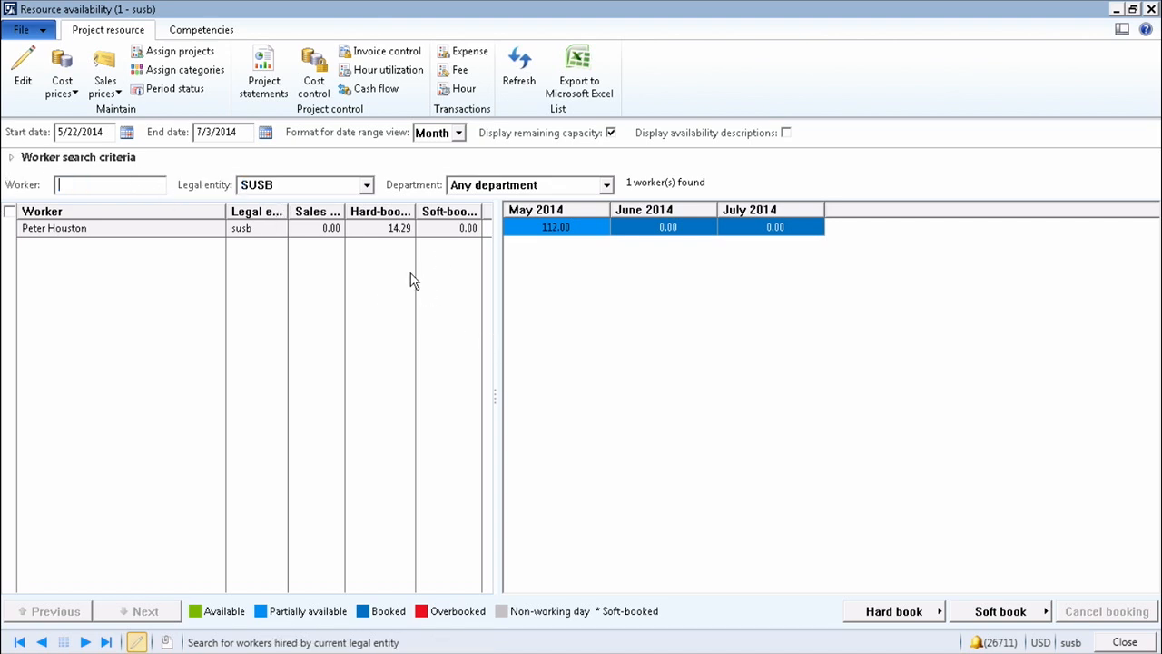
pyautogui.press('Tab')
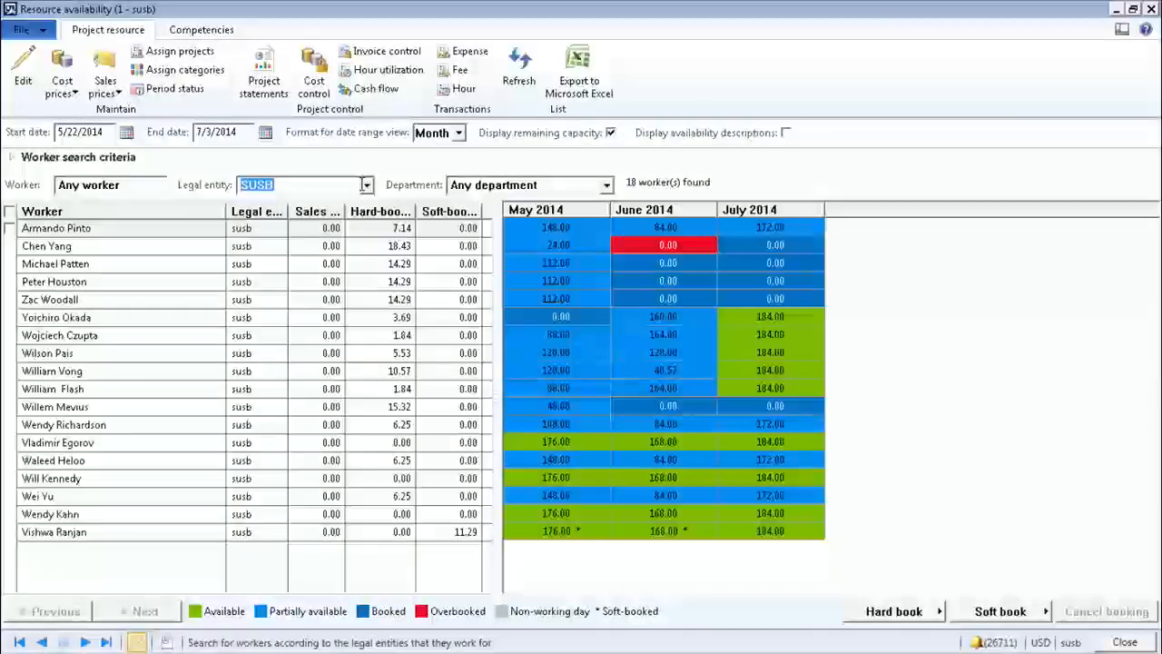
pyautogui.click(367, 185)
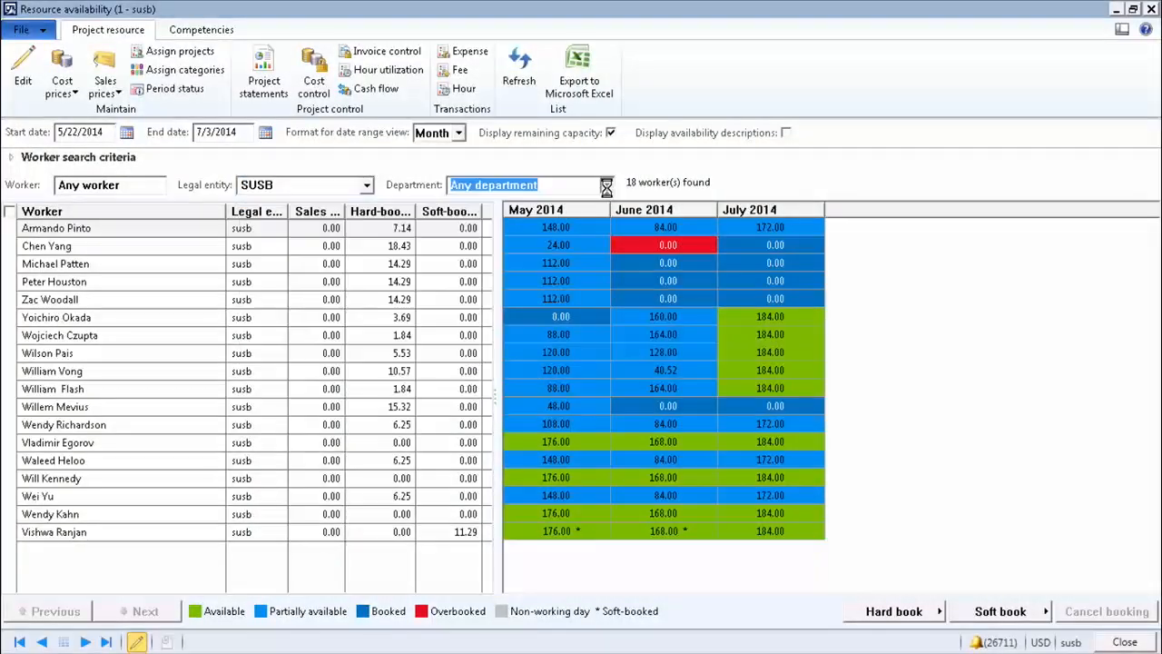
pyautogui.click(607, 185)
pyautogui.click(691, 169)
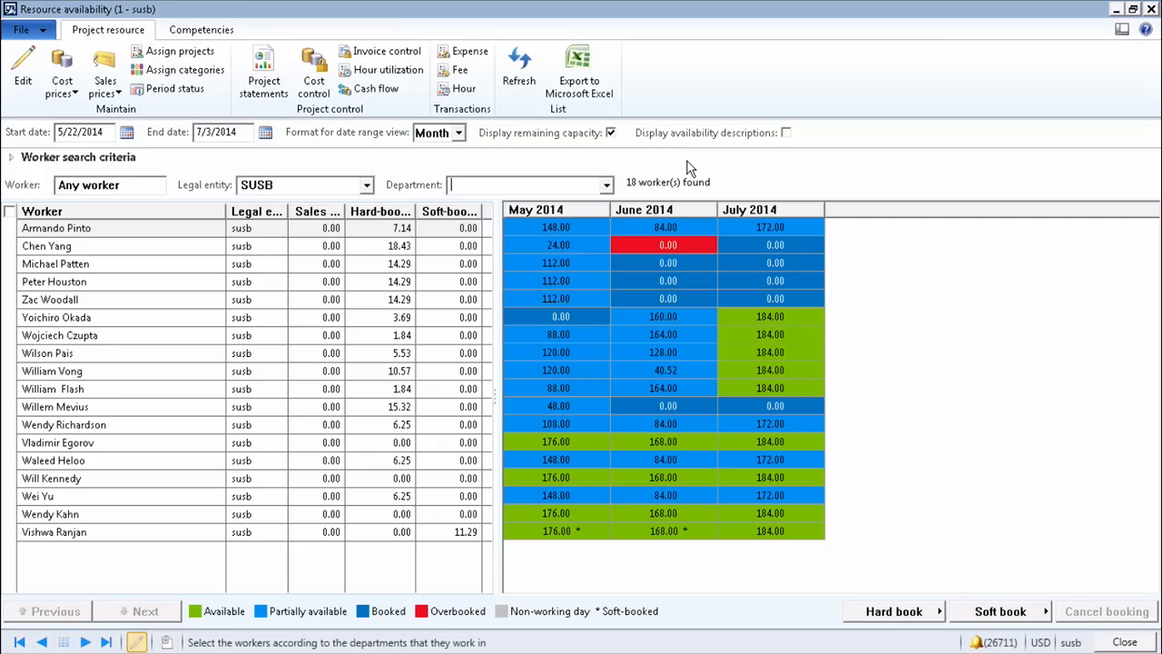
# Search for workers with the Senior Developer role and a minimum skills match of 100 percent in the worker search criteria
pyautogui.click(101, 160)
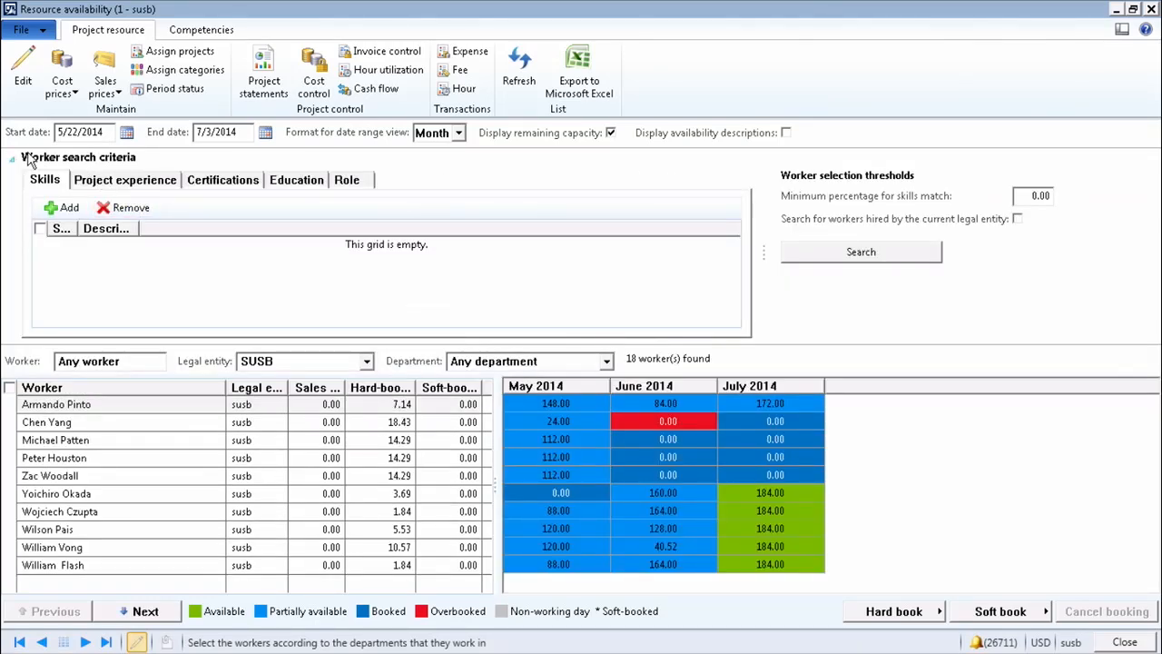
pyautogui.click(348, 181)
pyautogui.click(288, 207)
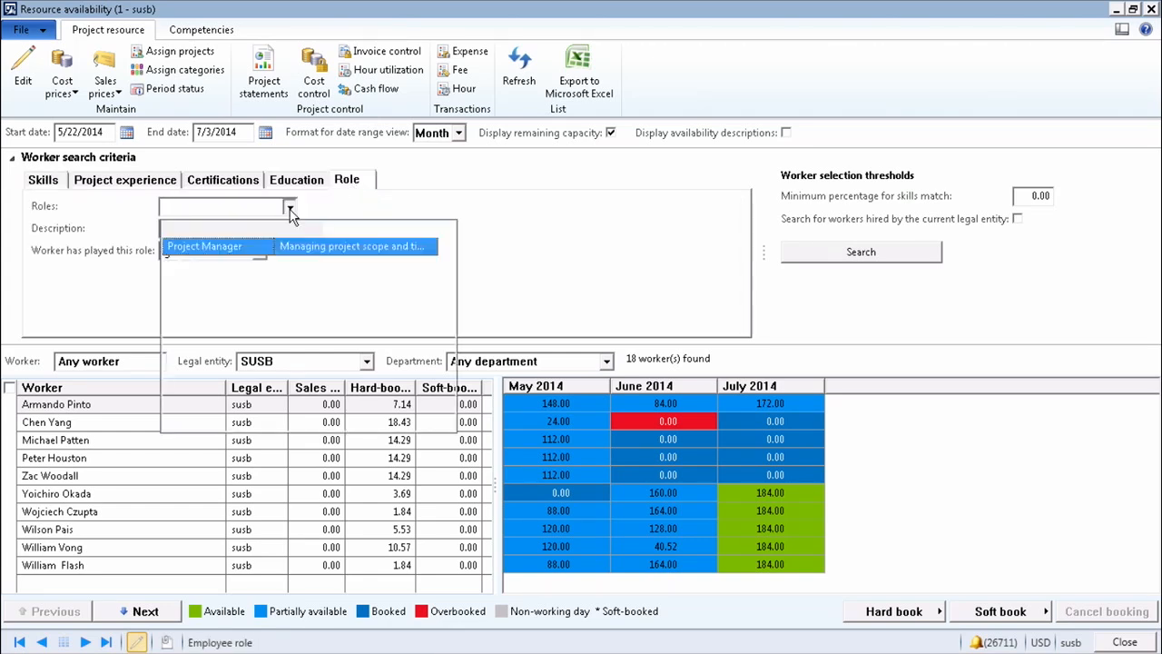
pyautogui.click(207, 265)
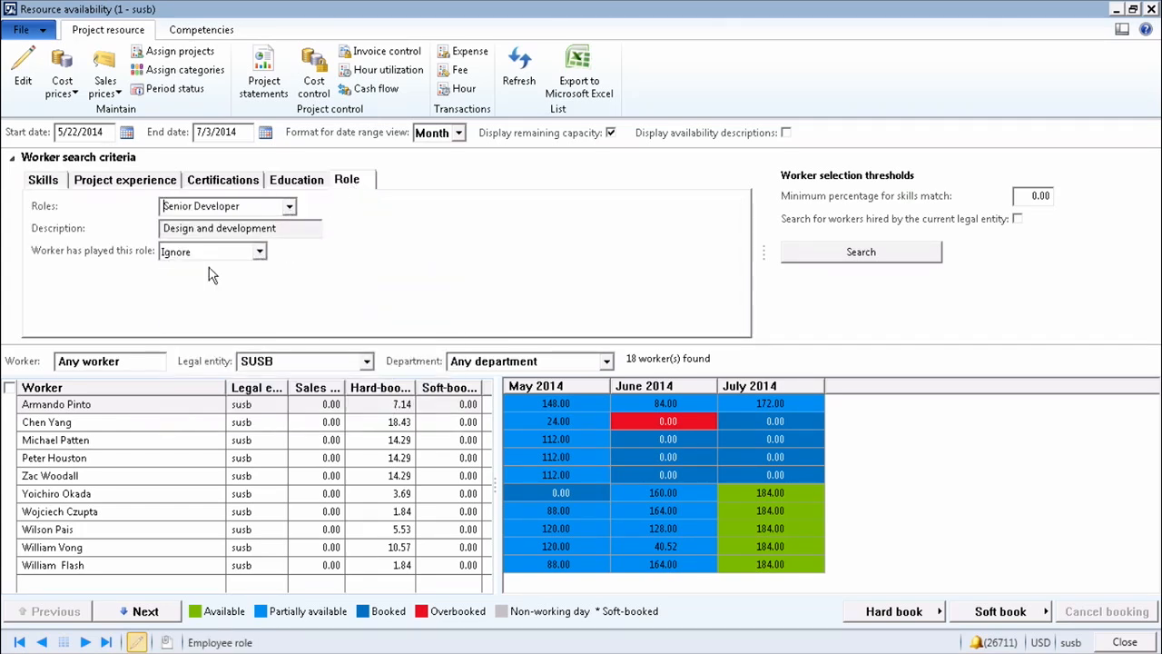
pyautogui.click(1028, 194)
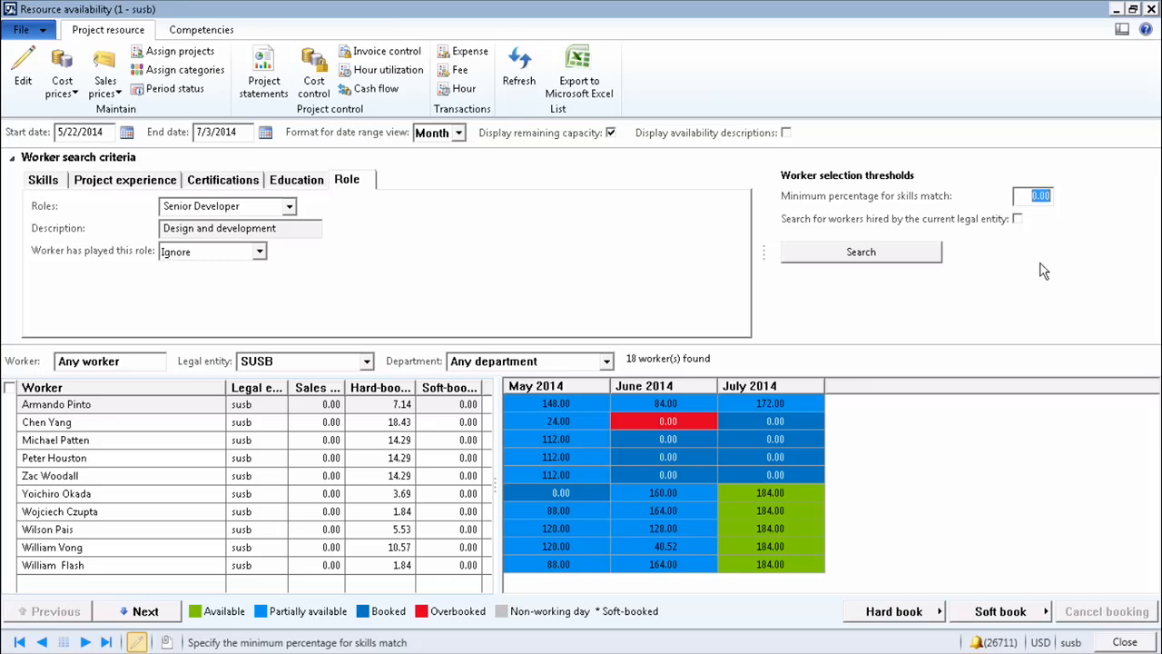
pyautogui.write('1')
pyautogui.click(903, 254)
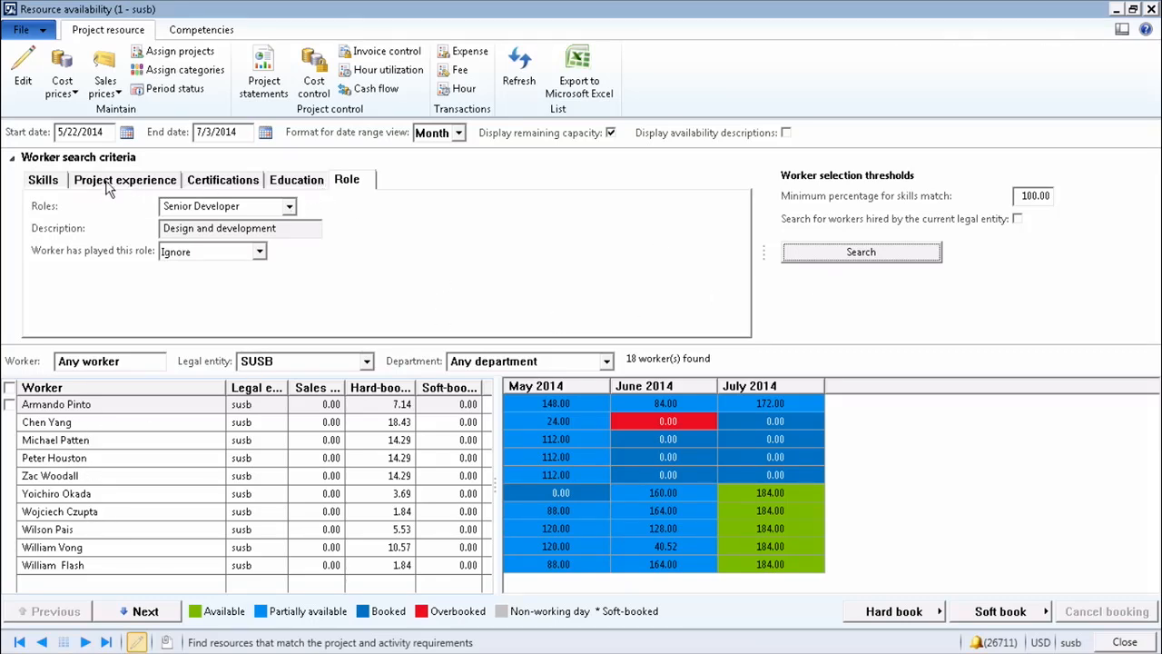
# Return the worker search criteria to Skills, collapse them, and turn off the remaining capacity display
pyautogui.click(55, 181)
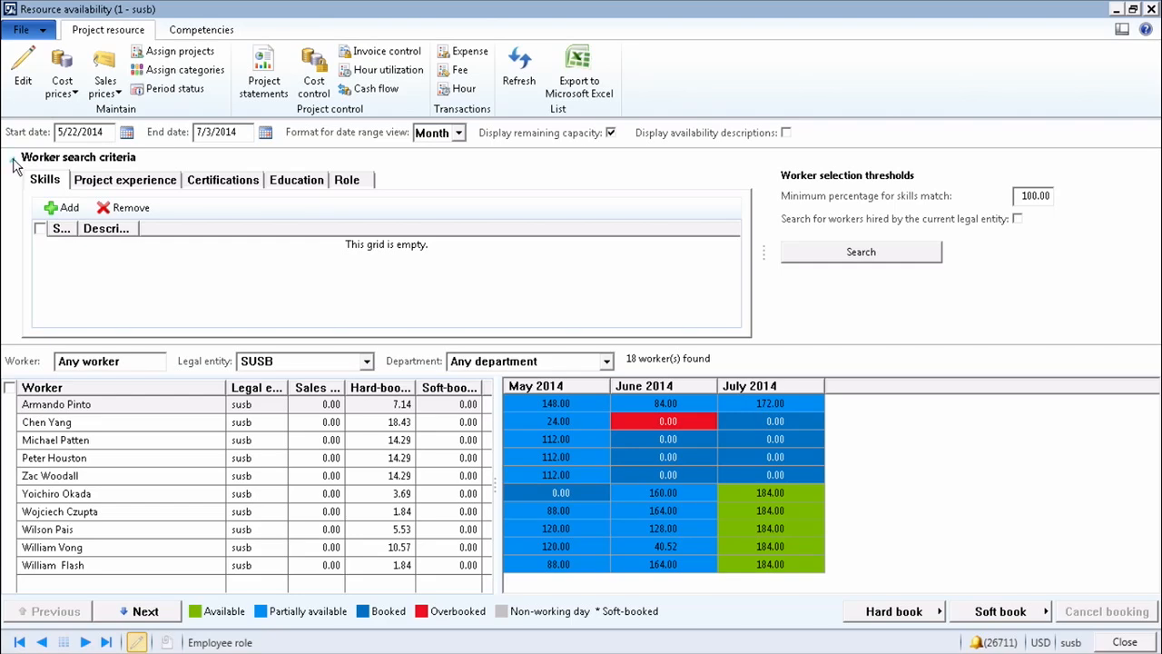
pyautogui.click(13, 159)
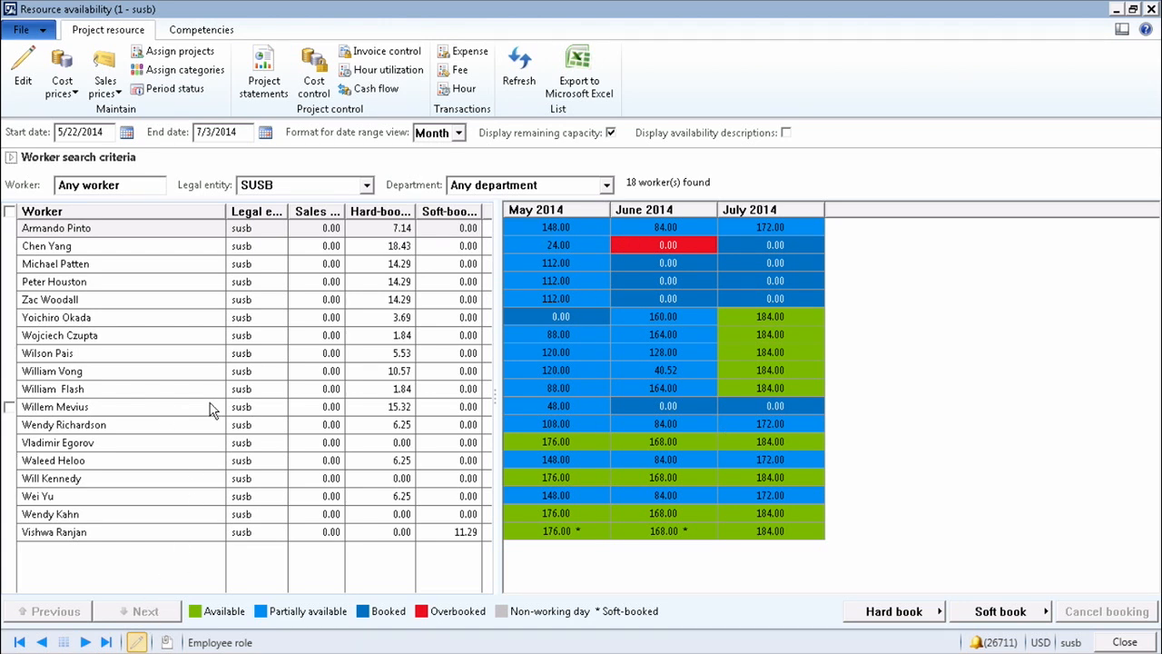
pyautogui.click(610, 133)
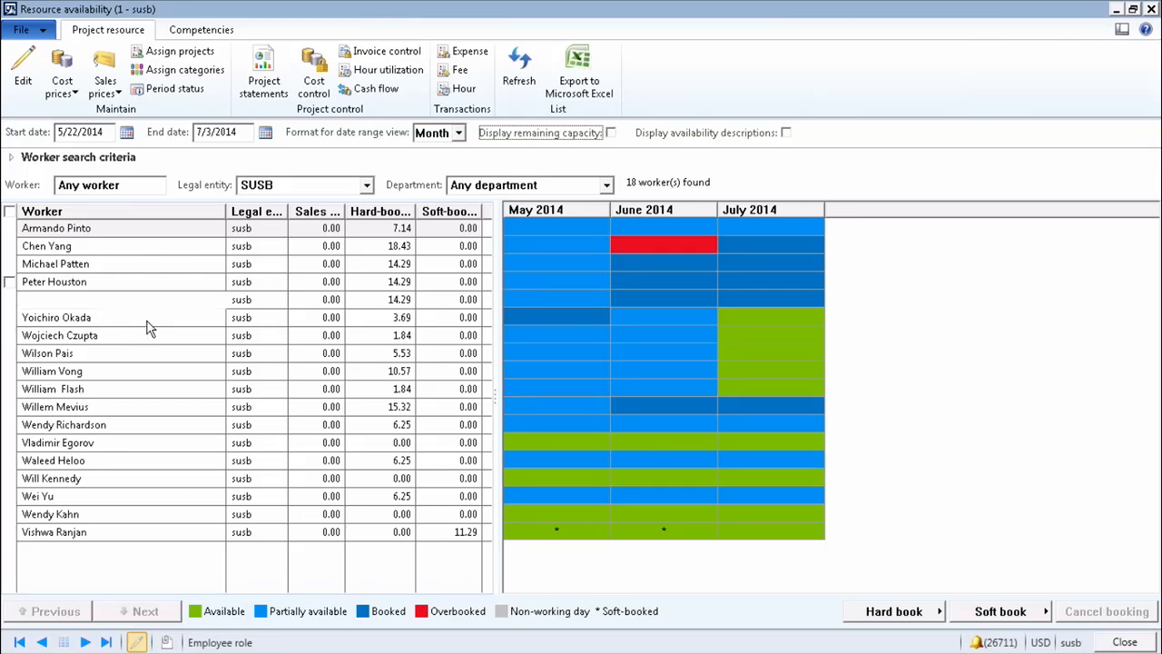
# Select the May, June and July 2014 cells of the first worker who is available in all three months
pyautogui.click(534, 441)
pyautogui.click(670, 440)
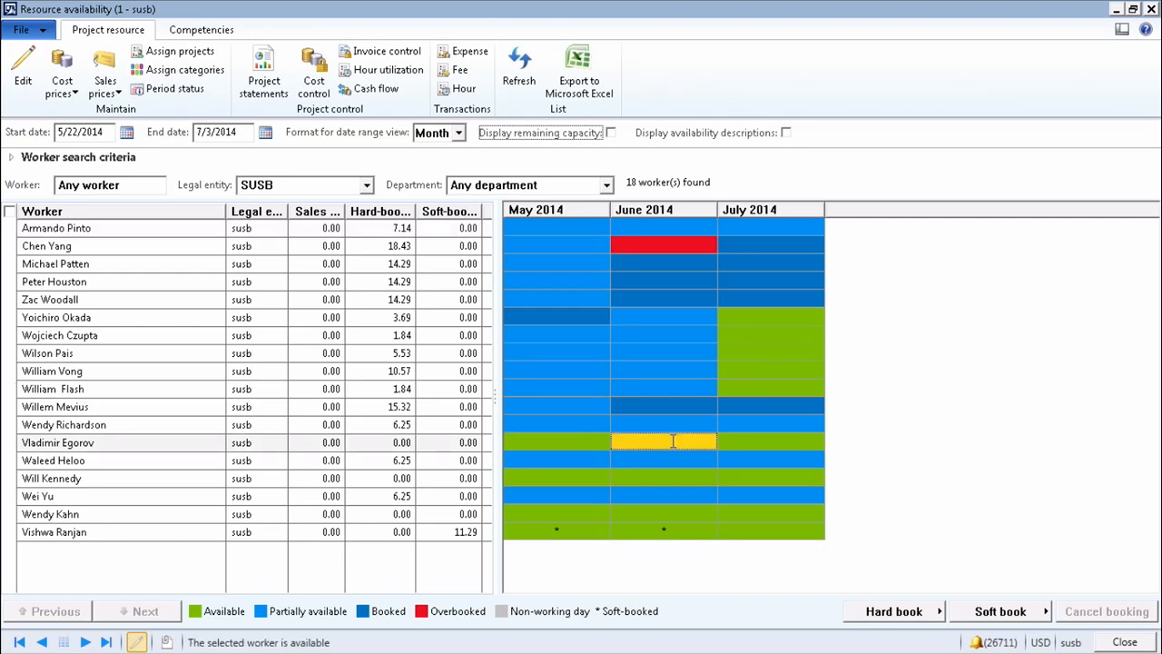
pyautogui.click(746, 441)
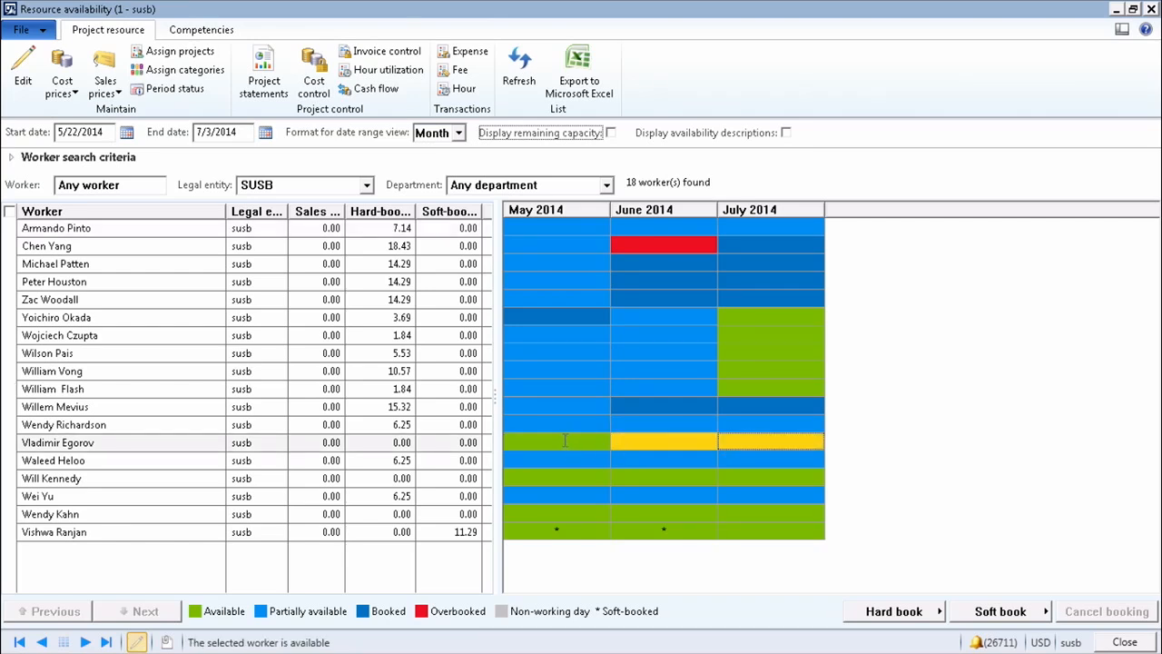
pyautogui.click(567, 440)
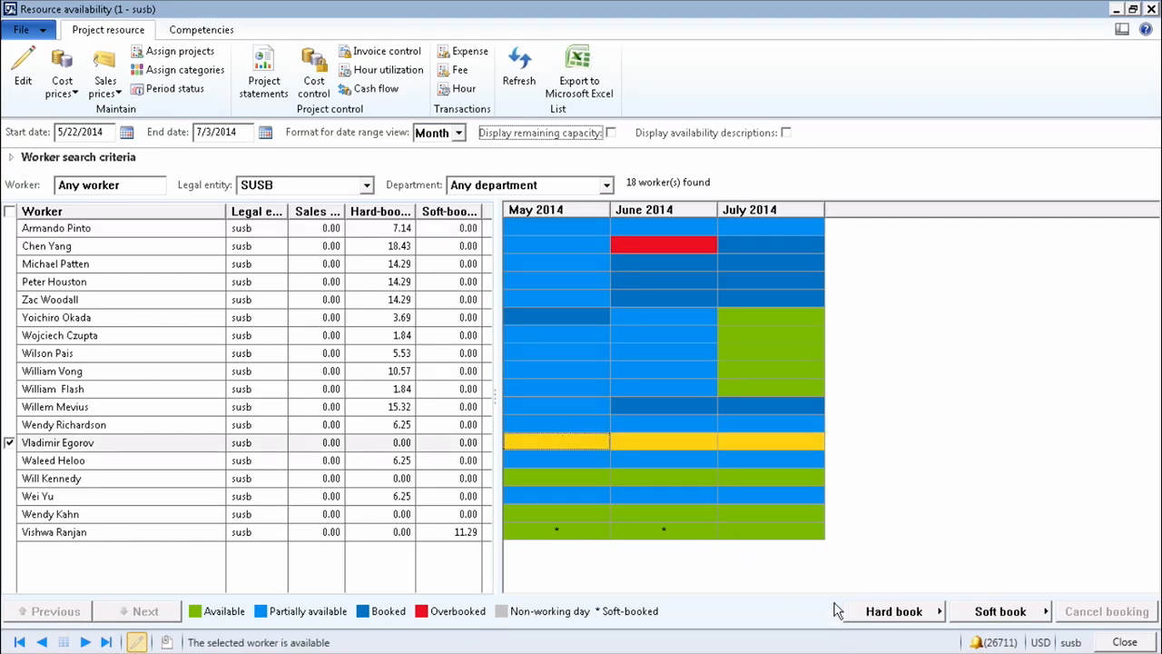
# Hard book the selected worker by specified hours, assigning 10 hours to the Report customization project using the first available hours
pyautogui.click(898, 611)
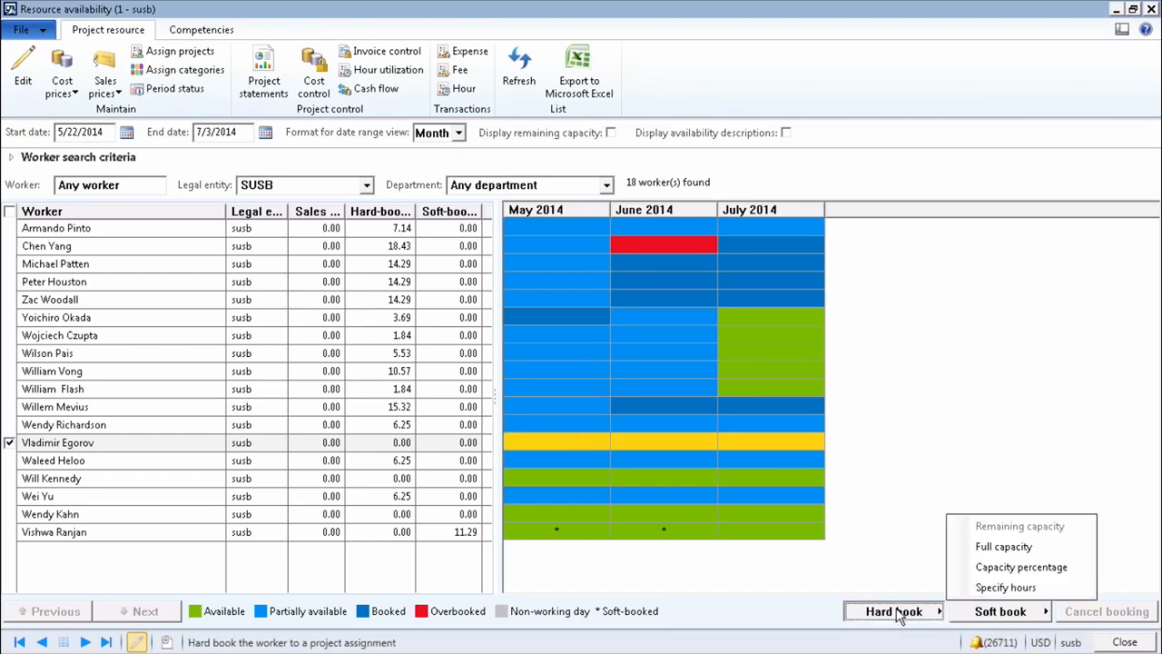
pyautogui.click(999, 587)
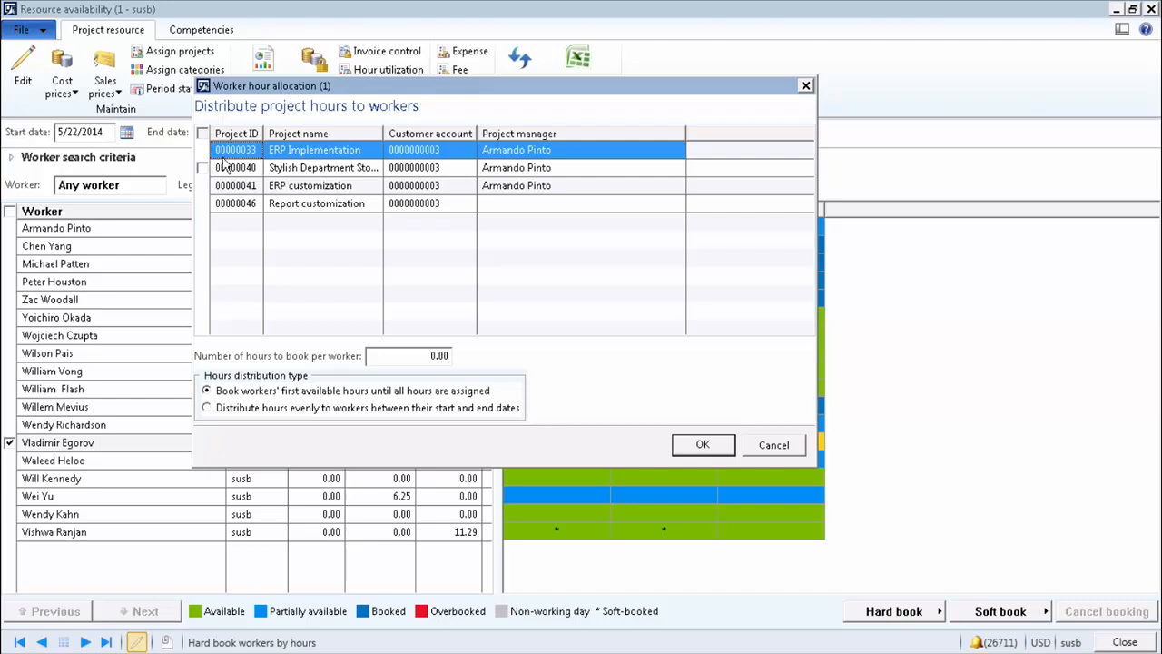
pyautogui.click(205, 205)
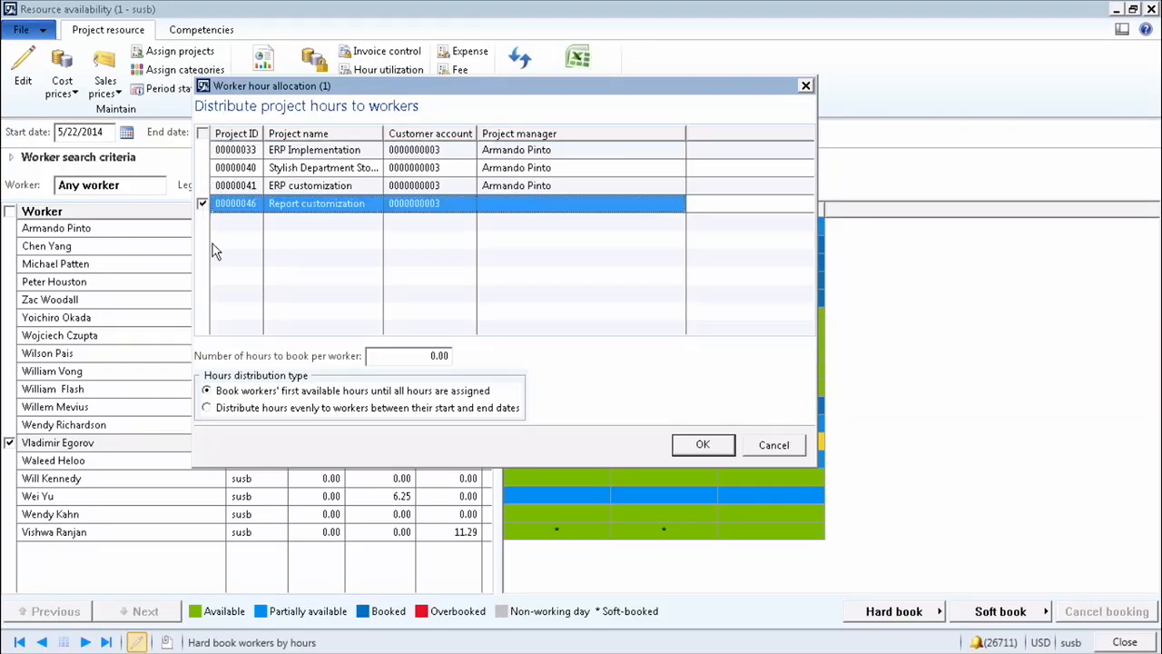
pyautogui.click(417, 354)
pyautogui.write('10')
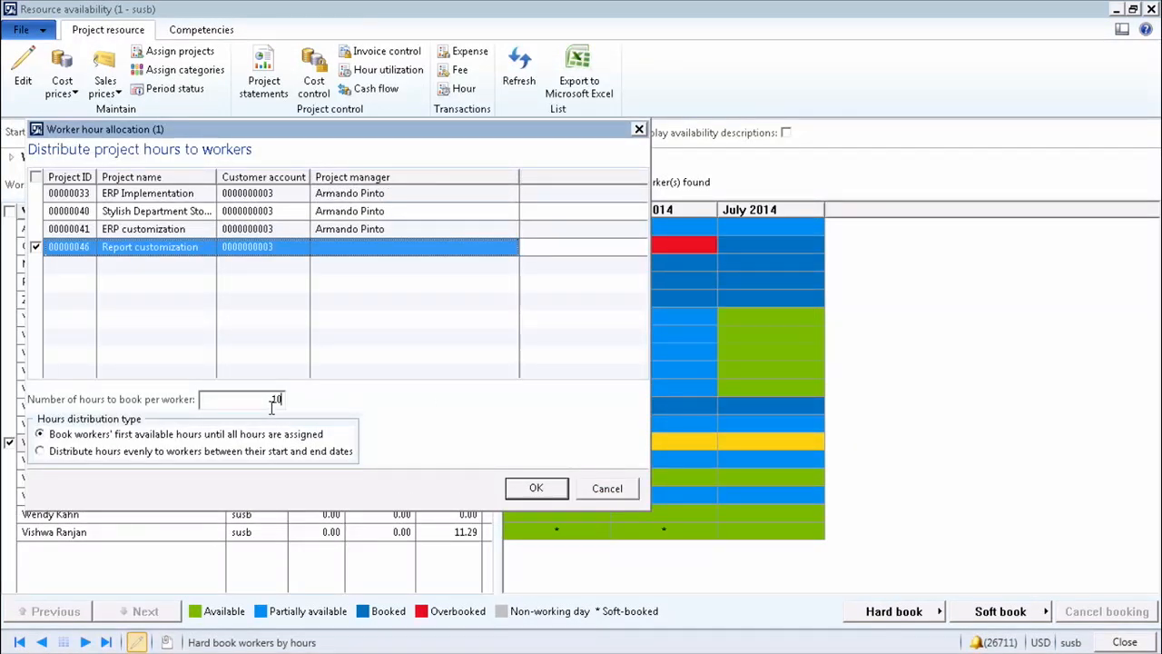
pyautogui.click(535, 489)
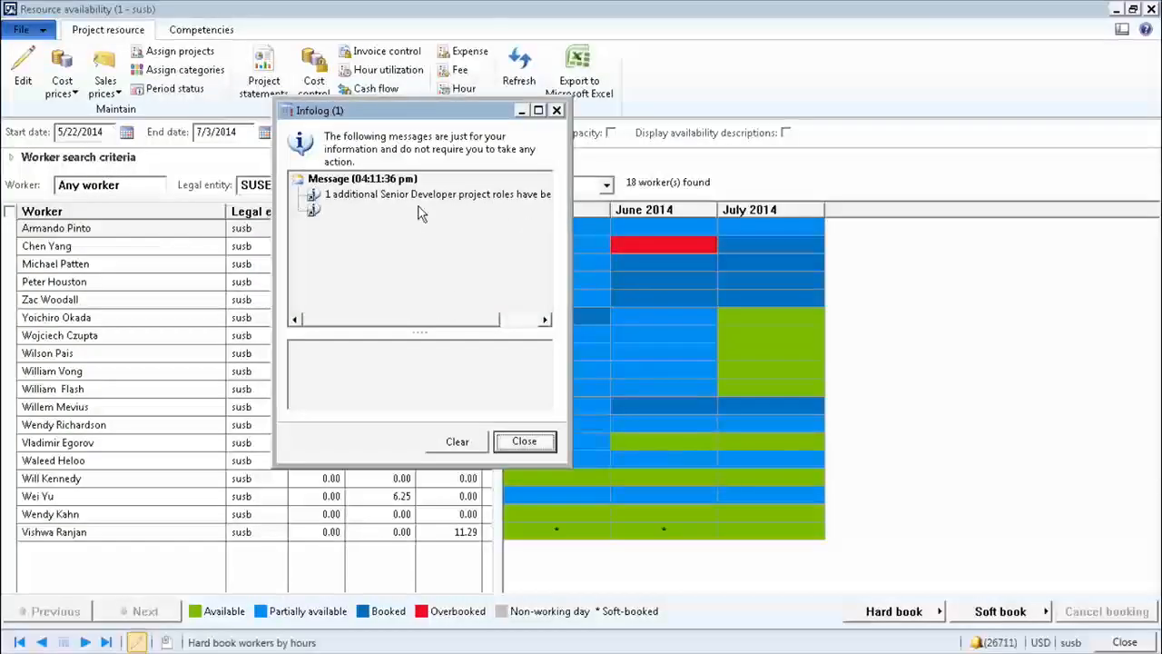
pyautogui.click(524, 442)
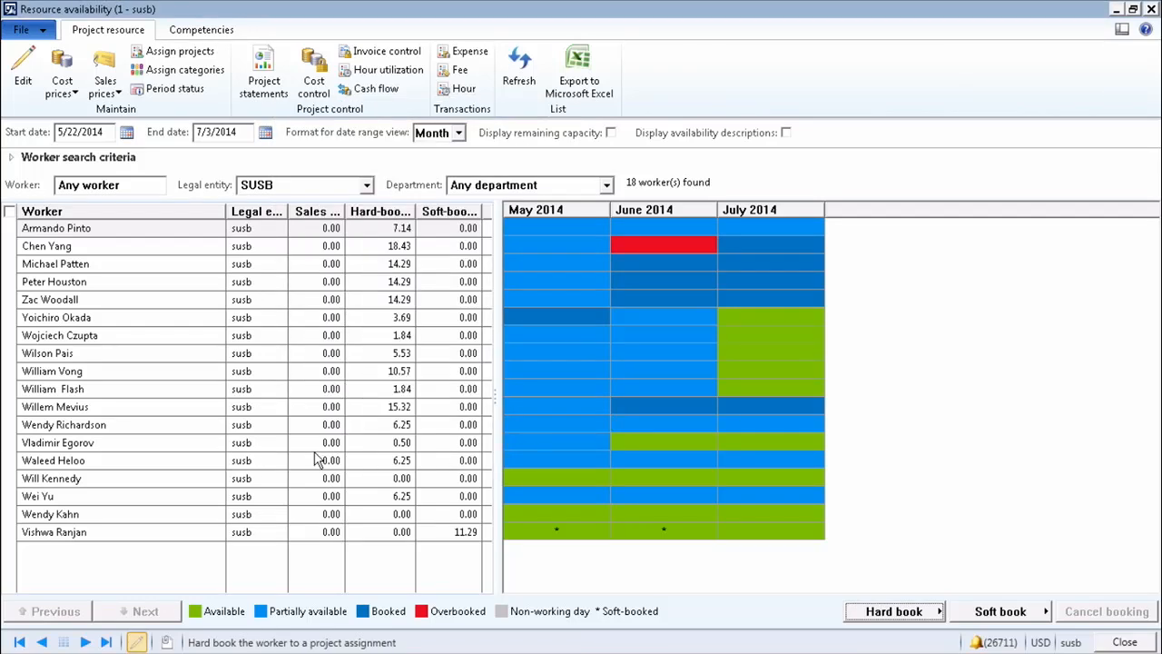
# Leave the Resource availability form and open the Resources list under Project resources
pyautogui.moveTo(81, 514)
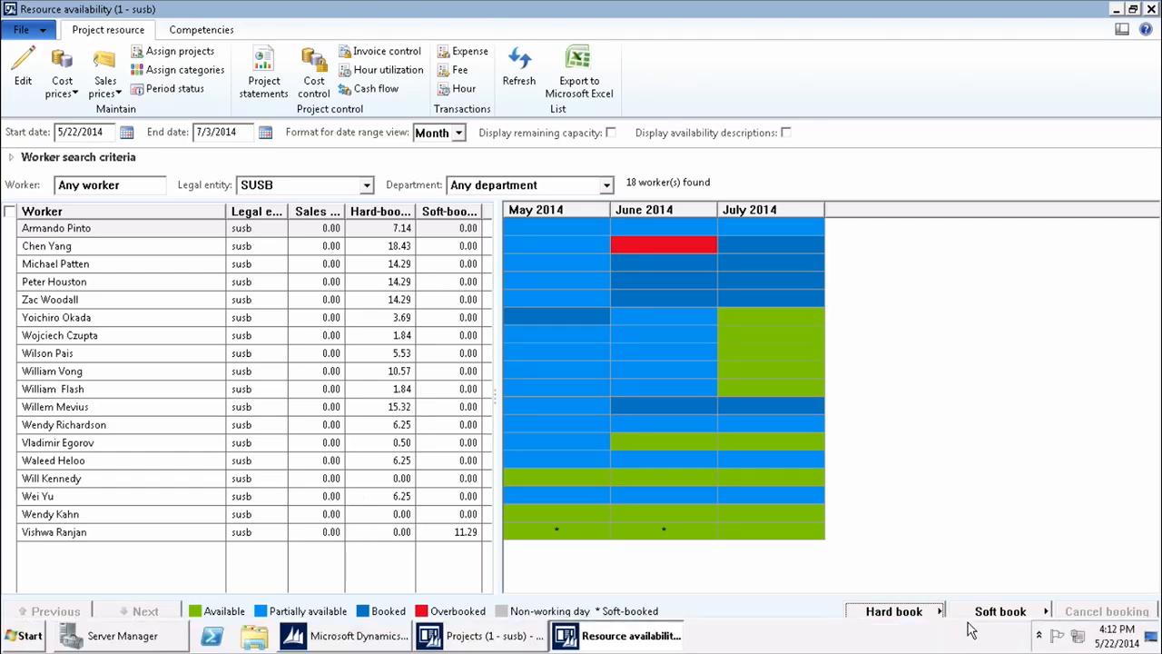
pyautogui.moveTo(112, 403)
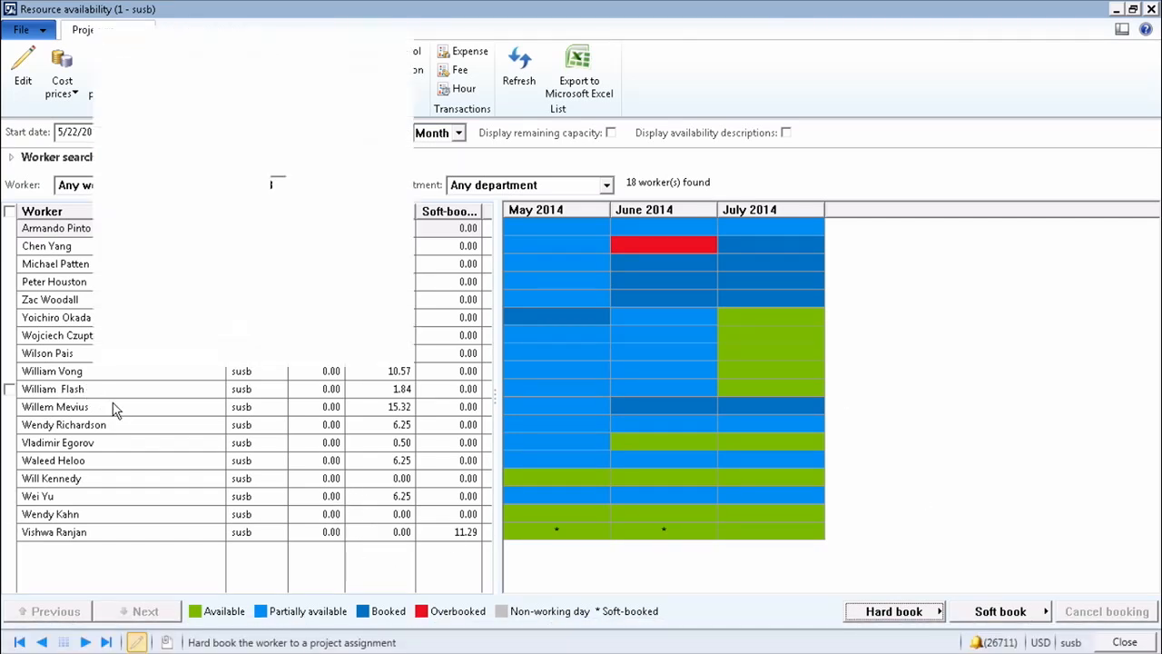
pyautogui.click(1124, 642)
pyautogui.click(270, 206)
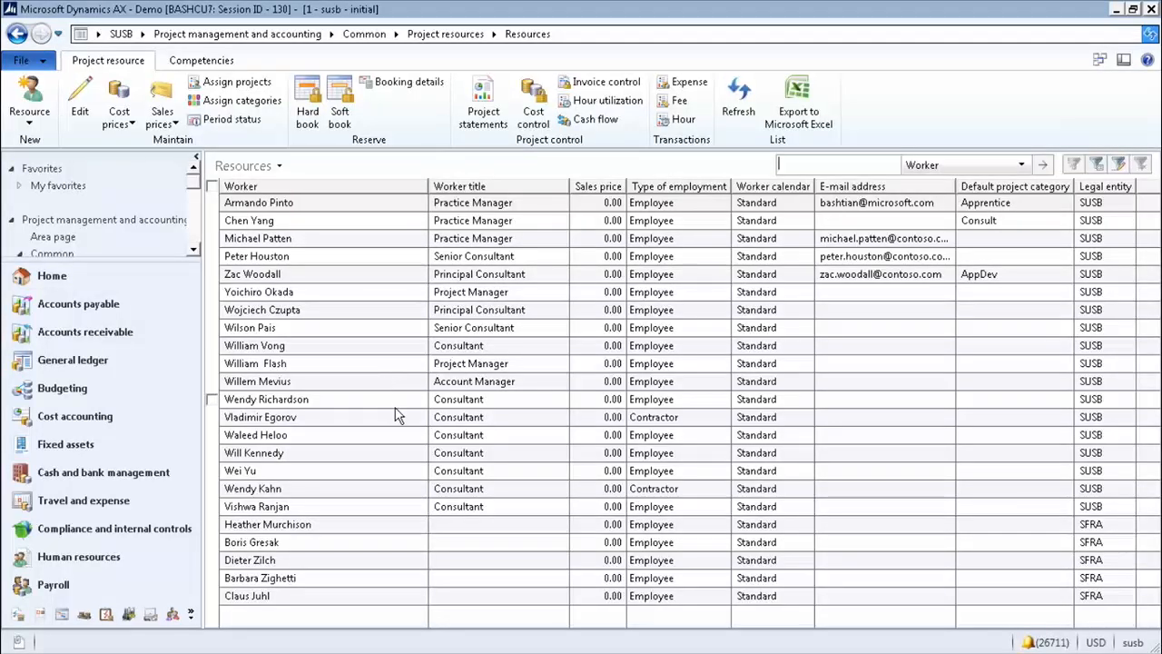
# Hard book the third and fourth workers in the Resources list to the ERP customization project, and agree to overbook them
pyautogui.moveTo(379, 400)
pyautogui.moveTo(1106, 602)
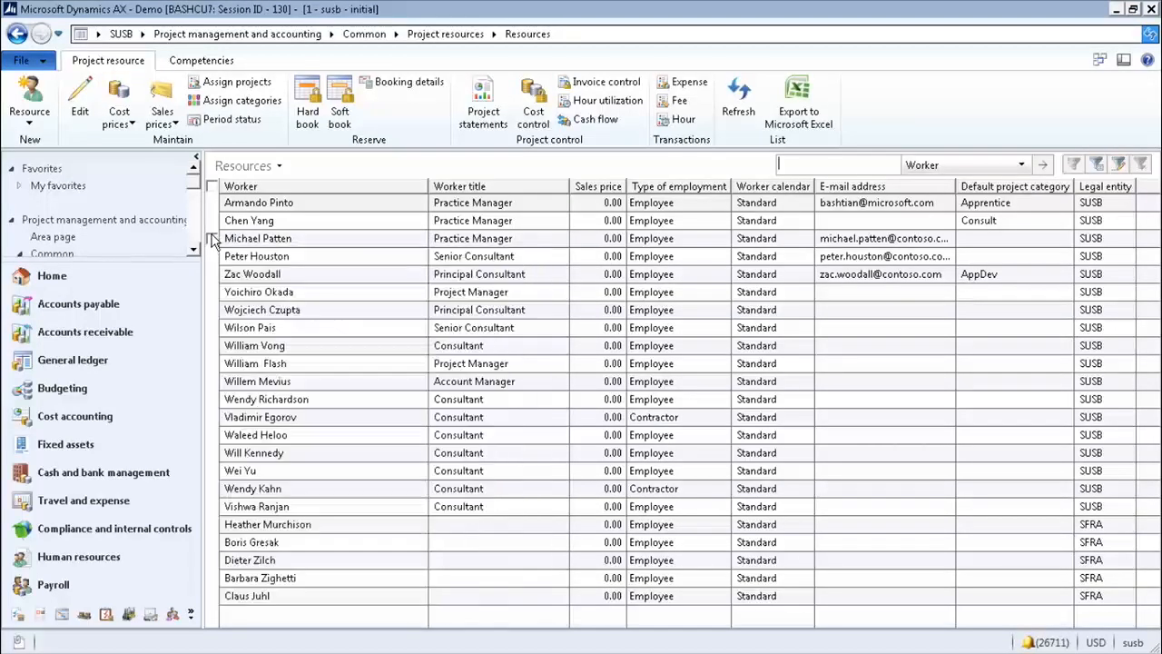
pyautogui.click(212, 239)
pyautogui.click(213, 256)
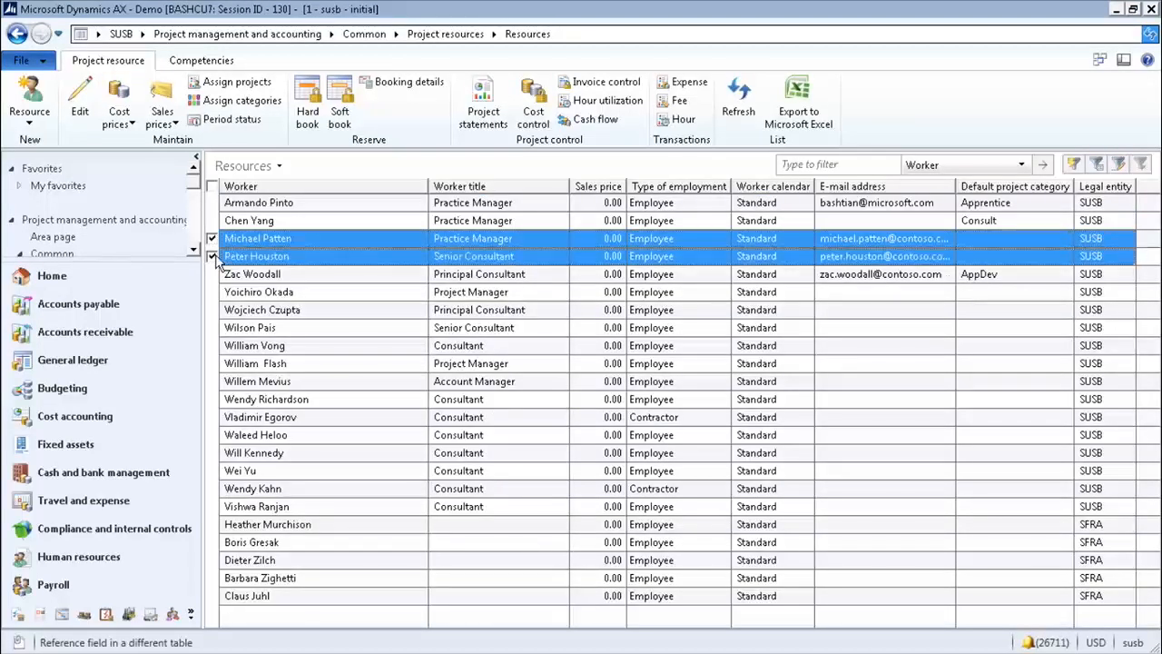
pyautogui.click(302, 107)
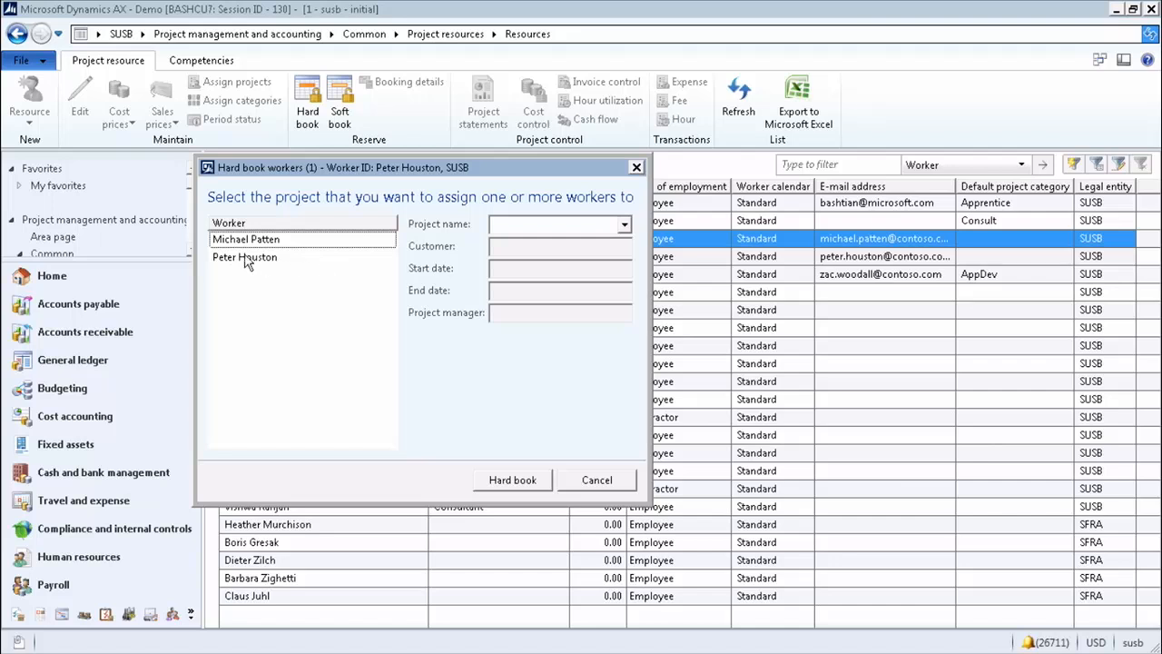
pyautogui.click(624, 226)
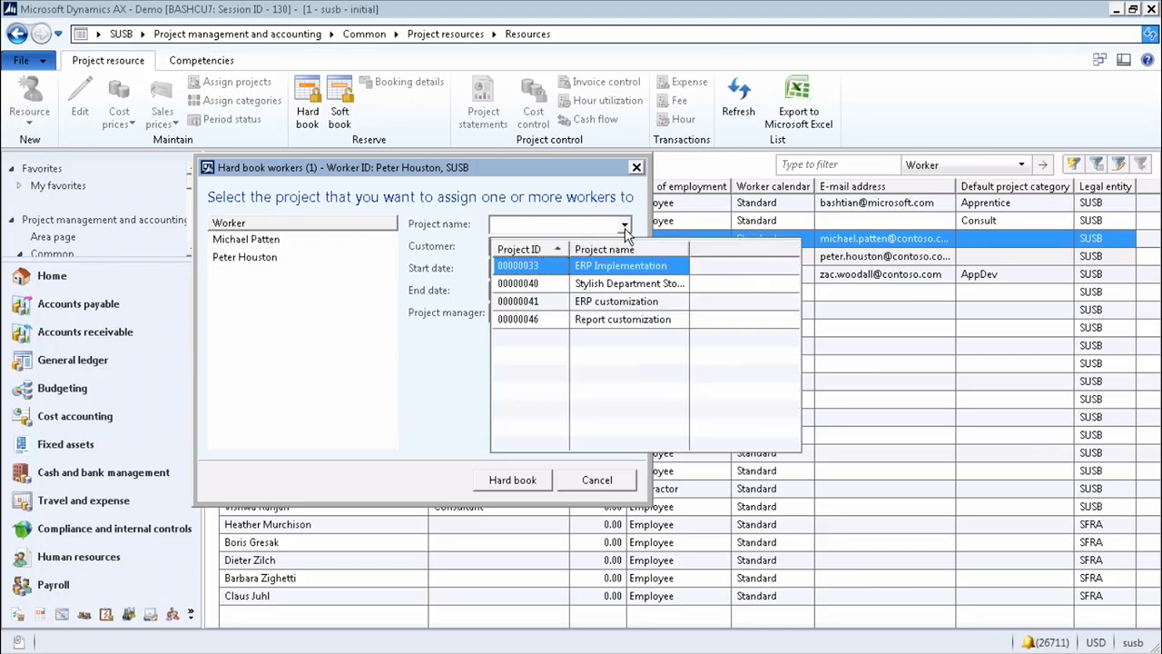
pyautogui.click(599, 308)
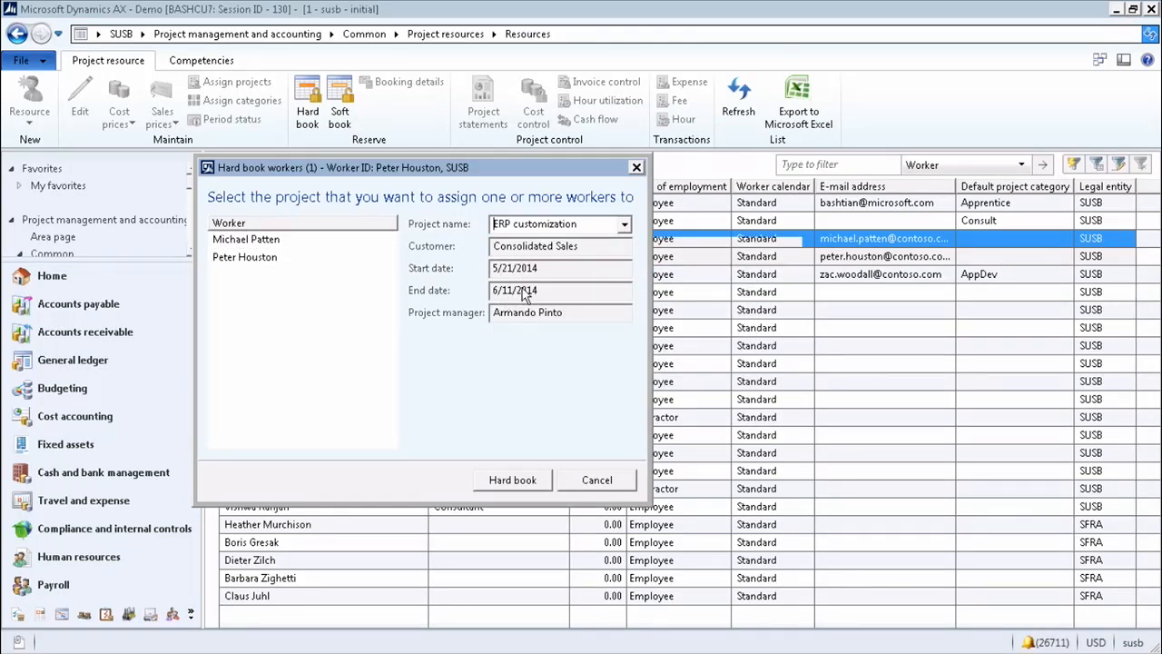
pyautogui.click(528, 485)
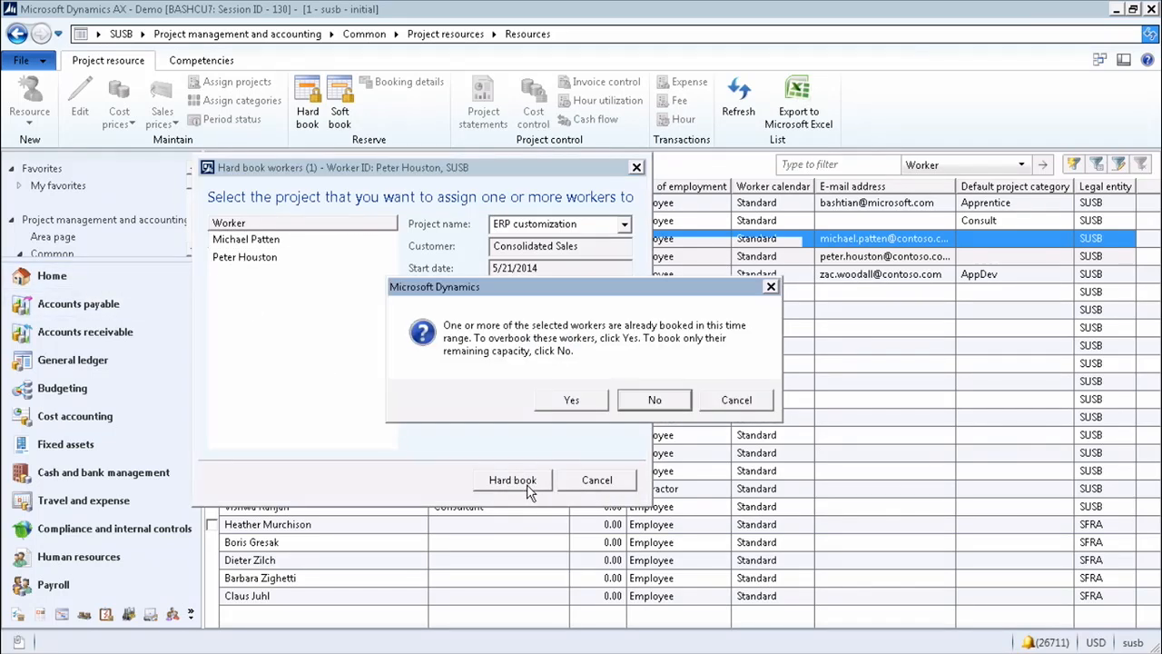
pyautogui.click(562, 402)
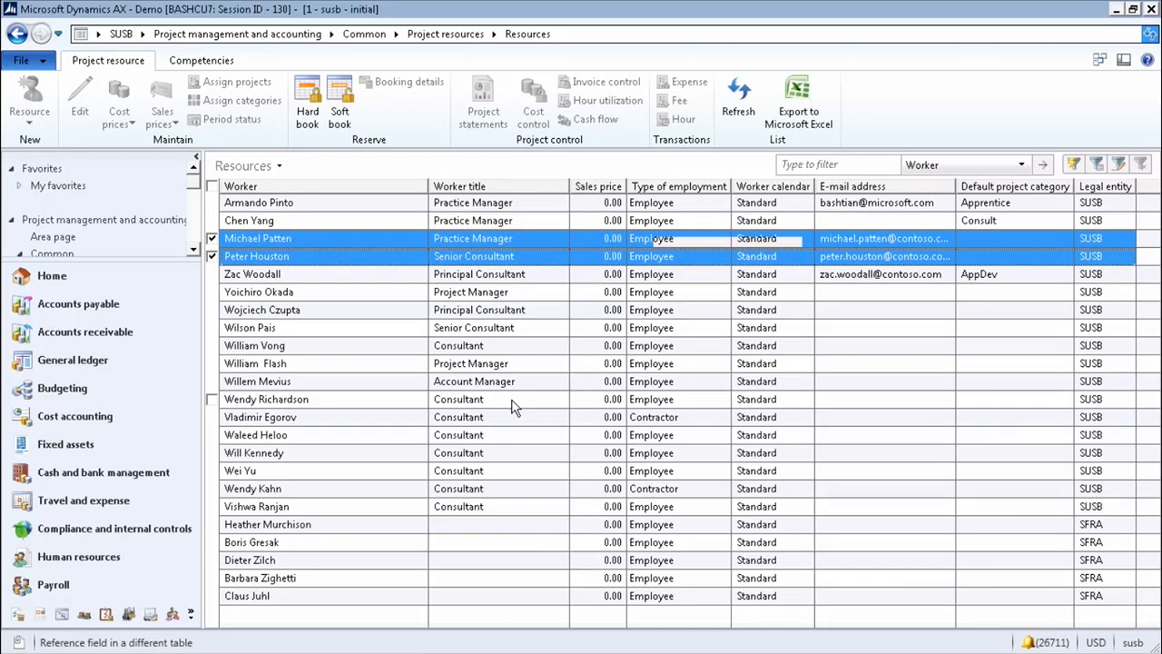
# Open the Resource availability form from the Project resources area of Project management and accounting
pyautogui.click(330, 34)
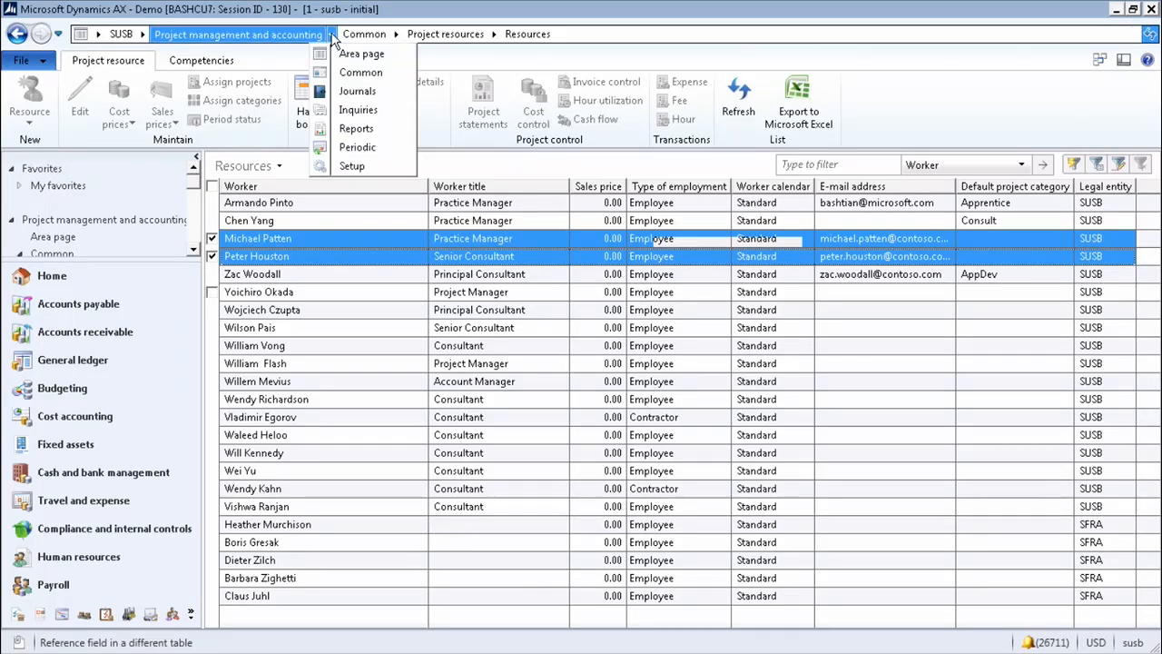
pyautogui.click(396, 35)
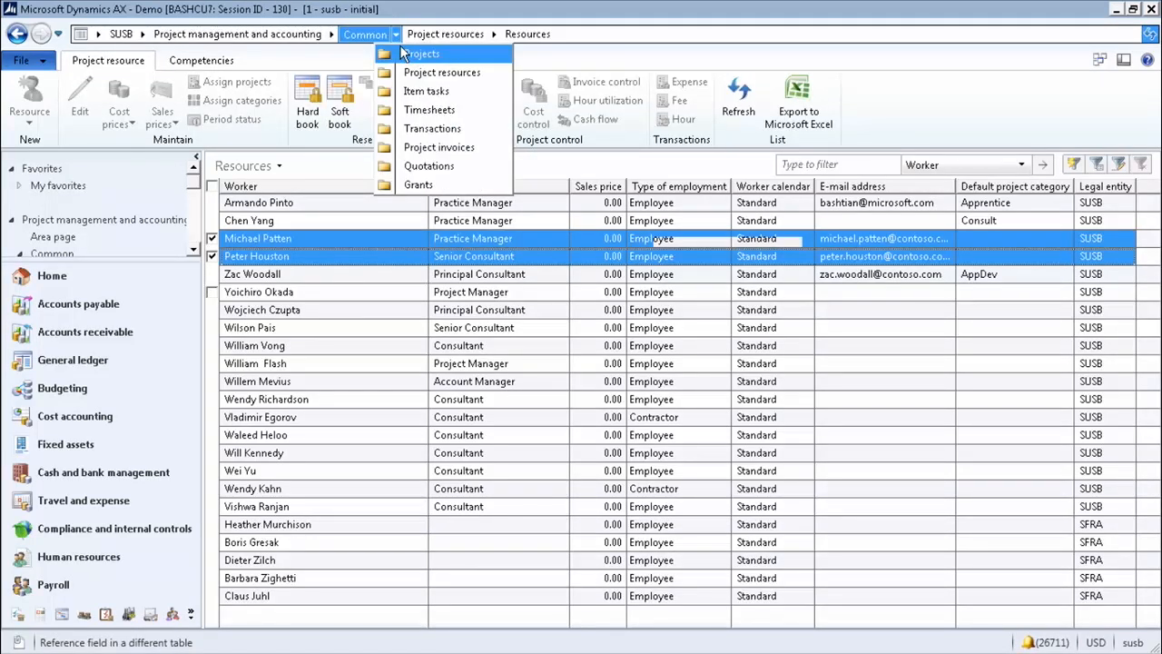
pyautogui.click(419, 79)
pyautogui.click(278, 138)
pyautogui.click(968, 18)
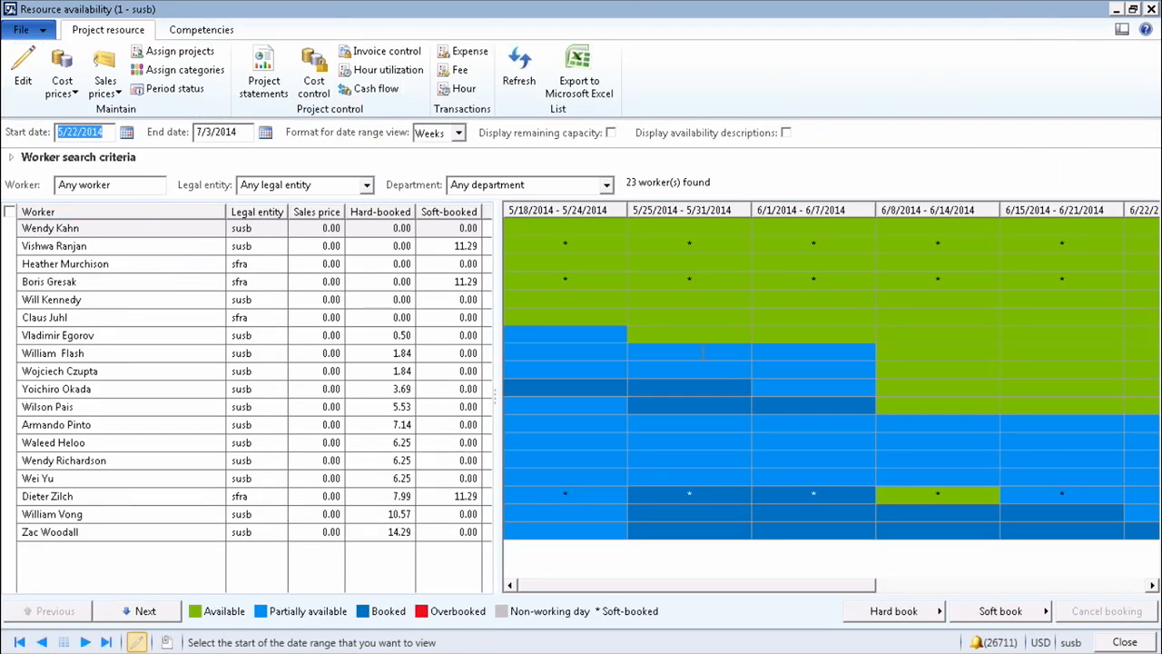
# Select the weeks starting 5/18, 5/25, 6/8 and 6/15/2014 for the fifth listed worker, skipping the week of 6/1
pyautogui.click(598, 298)
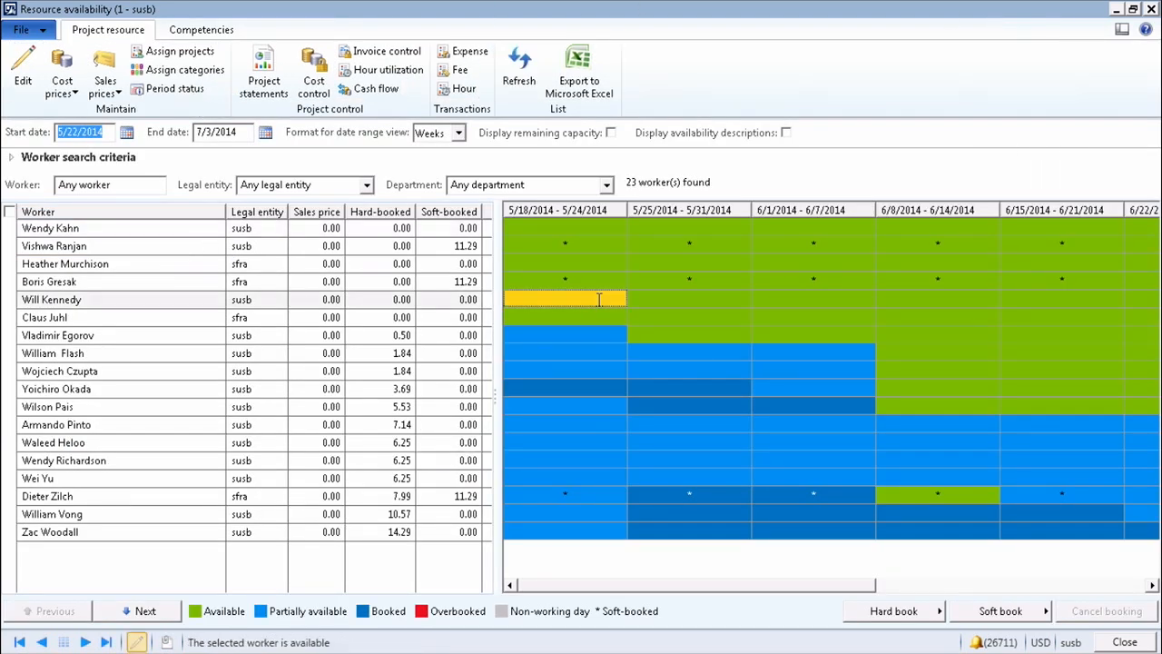
pyautogui.moveTo(626, 297); pyautogui.dragTo(643, 301)
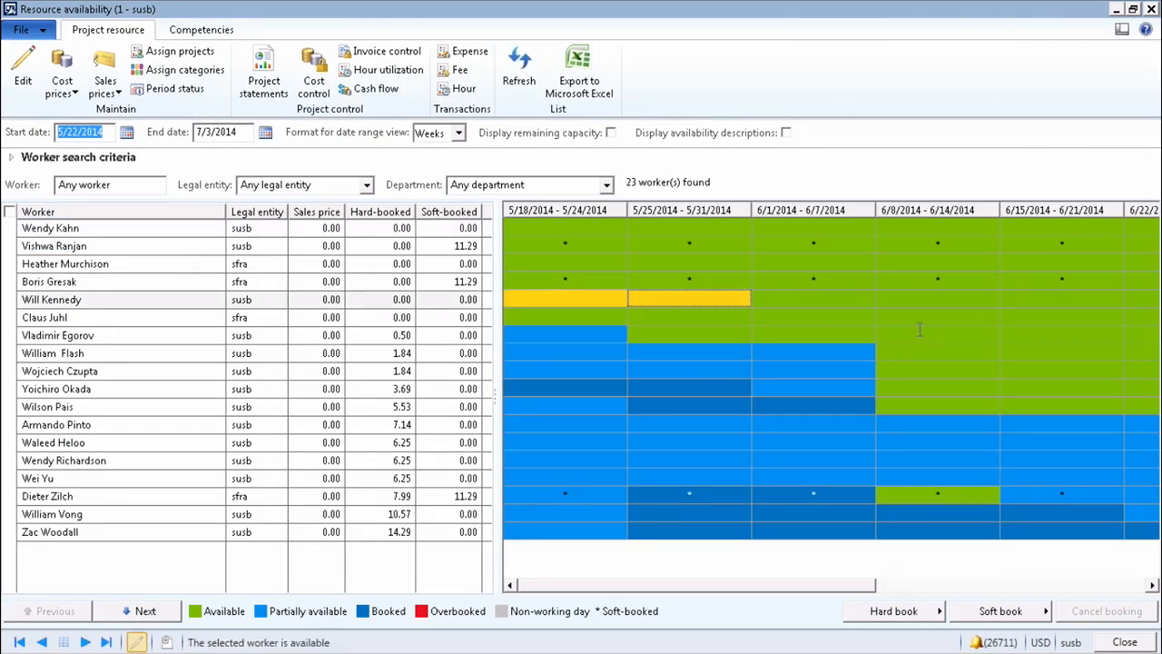
pyautogui.keyDown('ctrl'); pyautogui.click(924, 297); pyautogui.keyUp('ctrl')
pyautogui.keyDown('ctrl'); pyautogui.click(1062, 299); pyautogui.keyUp('ctrl')
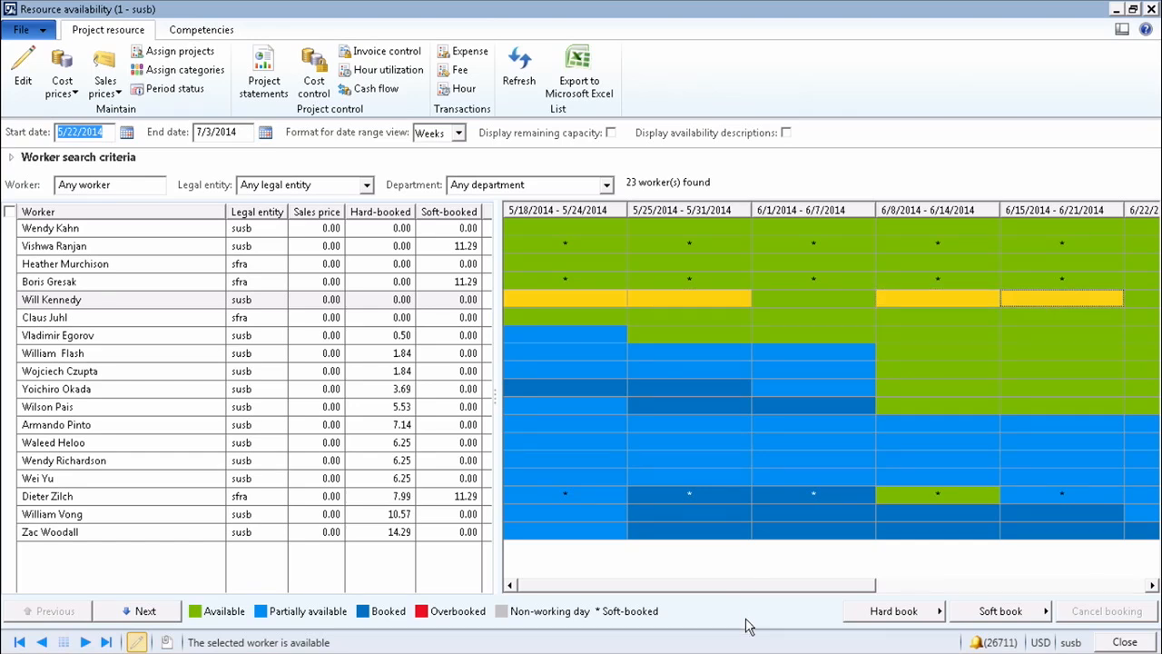
# Hard book the selected weeks by capacity percentage to the Report customization project, choosing a percentage from the predefined values
pyautogui.click(920, 617)
pyautogui.click(976, 568)
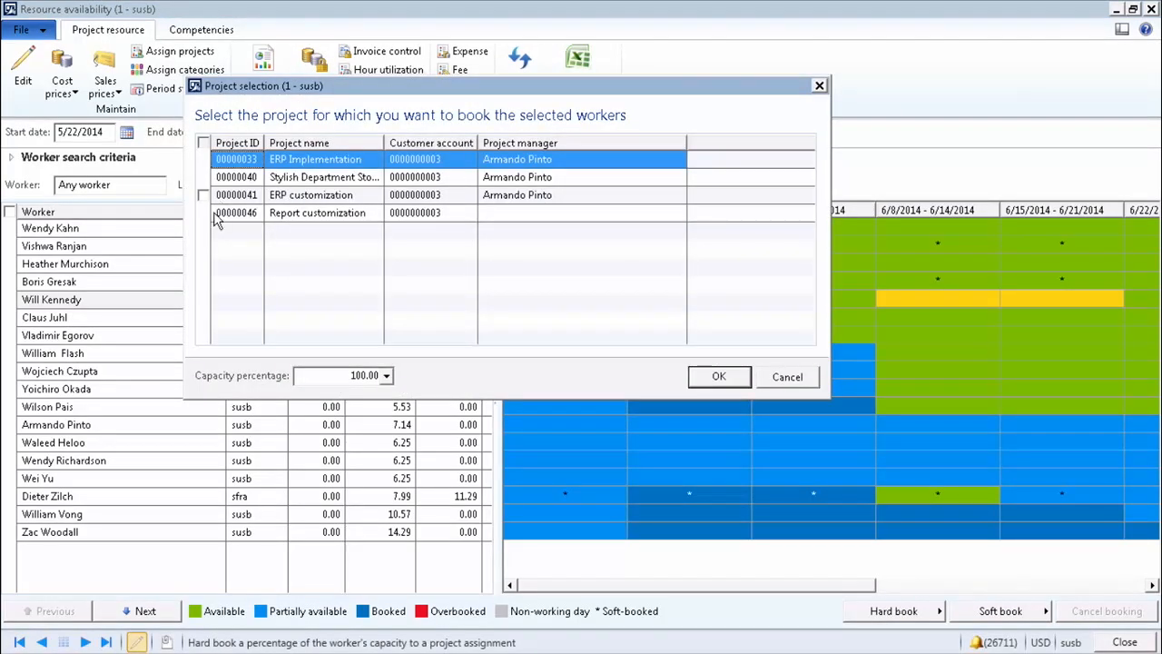
pyautogui.click(204, 214)
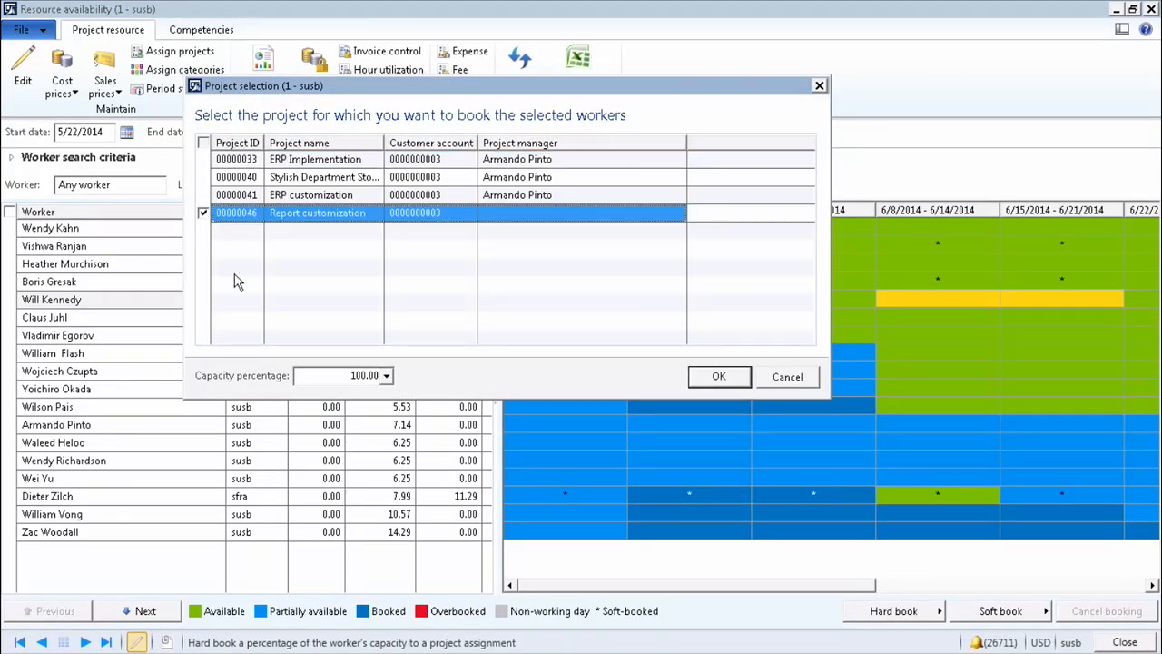
pyautogui.click(385, 375)
pyautogui.click(342, 446)
pyautogui.click(720, 378)
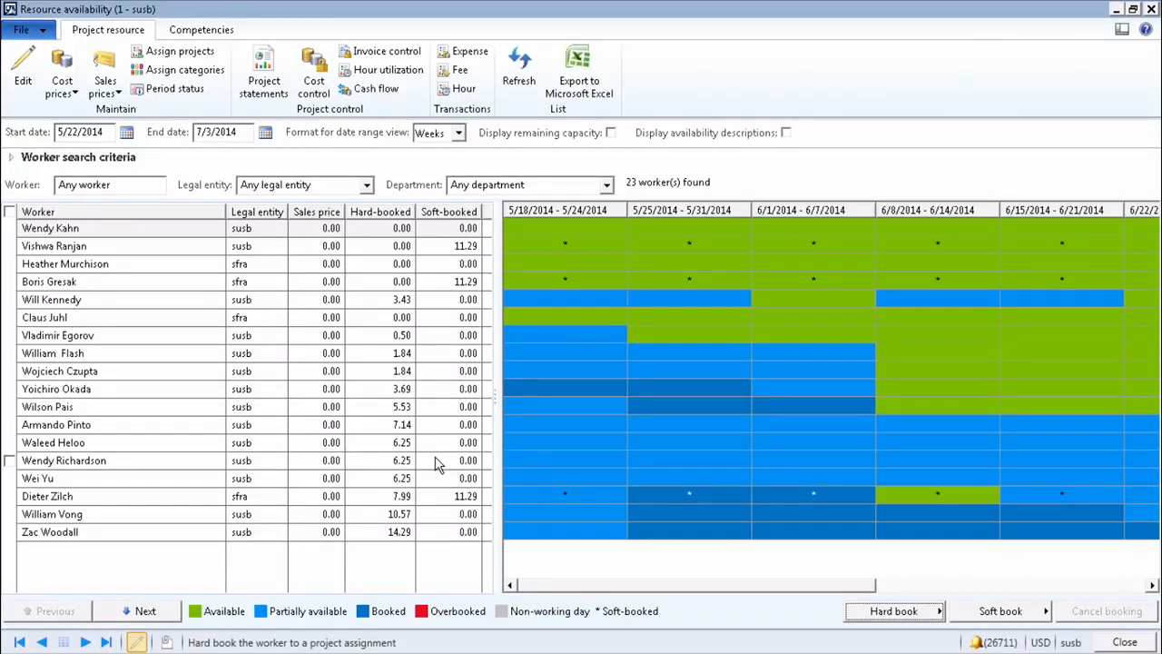
# Go to the next page of workers and view the fourth worker's booking summary for the week of 5/18/2014 - 5/24/2014
pyautogui.click(129, 613)
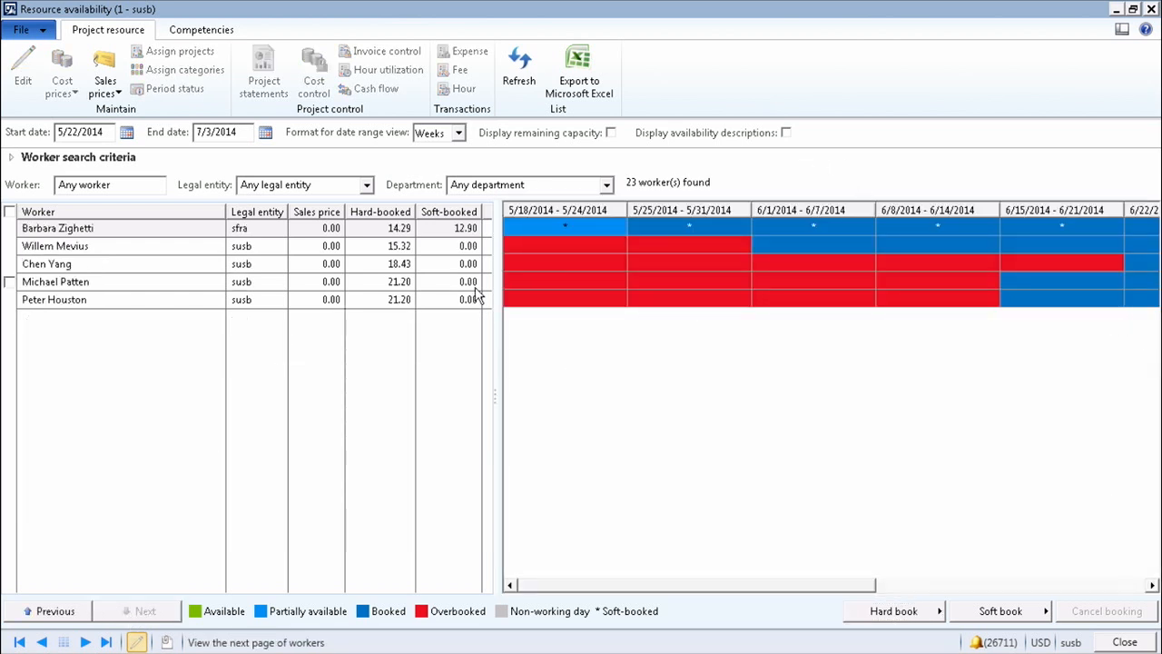
pyautogui.click(538, 283)
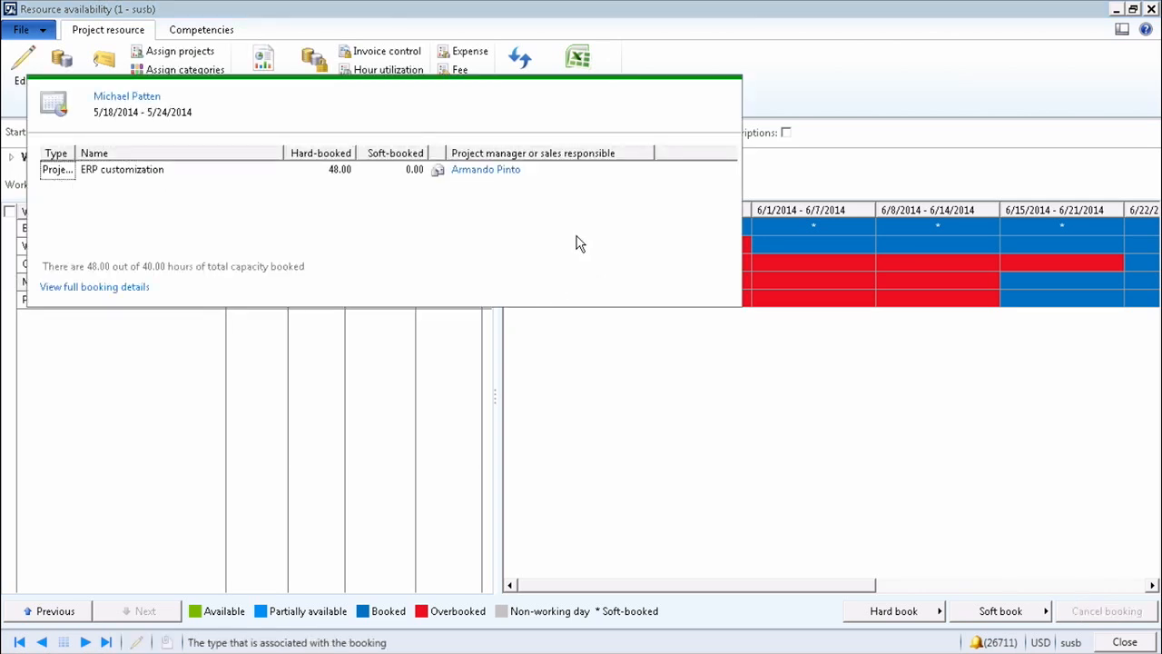
pyautogui.press('Escape')
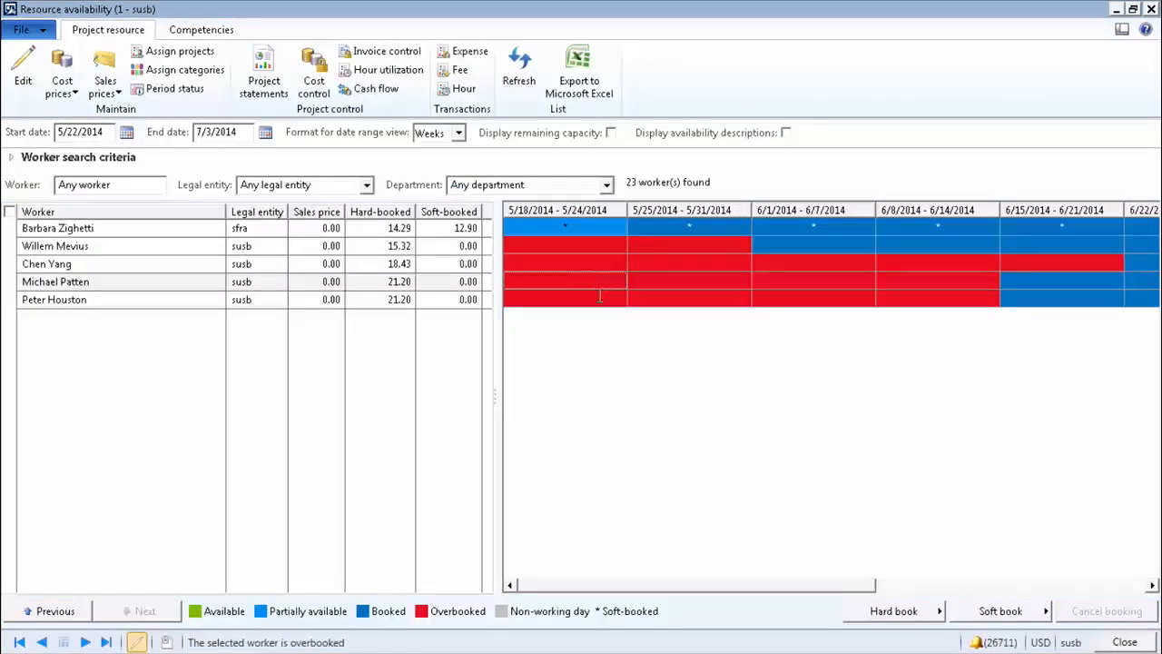
# Select the fourth worker's four overbooked weeks from 5/18 to 6/14/2014 and examine the daily hours in the full booking details
pyautogui.moveTo(654, 287); pyautogui.dragTo(936, 283)
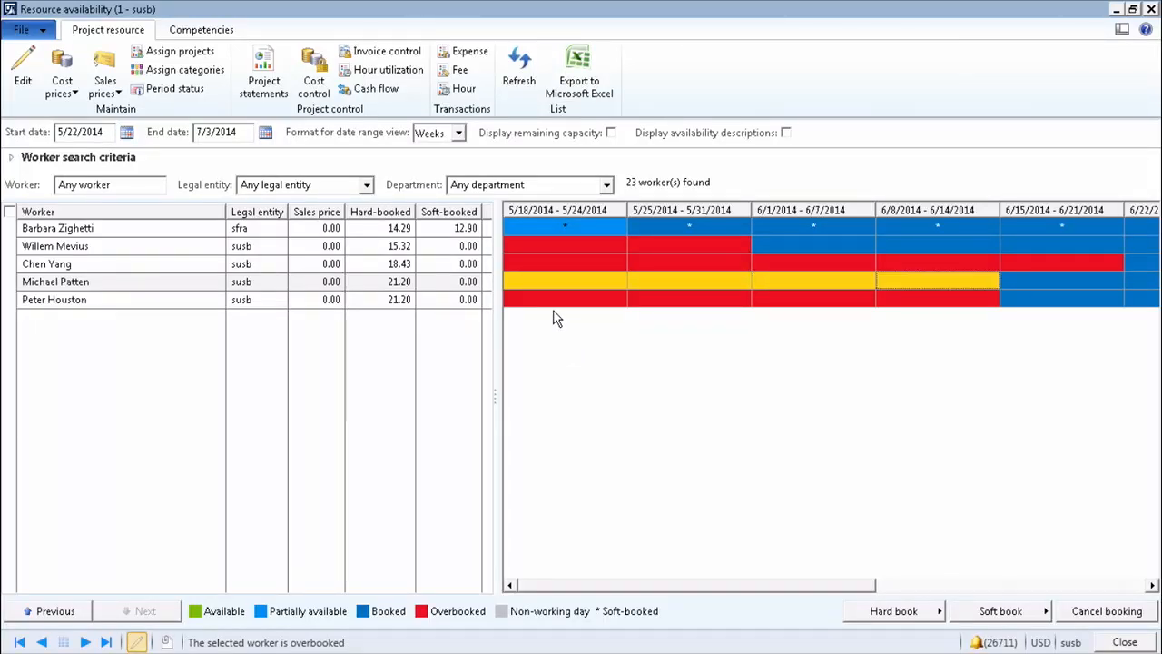
pyautogui.rightClick(578, 278)
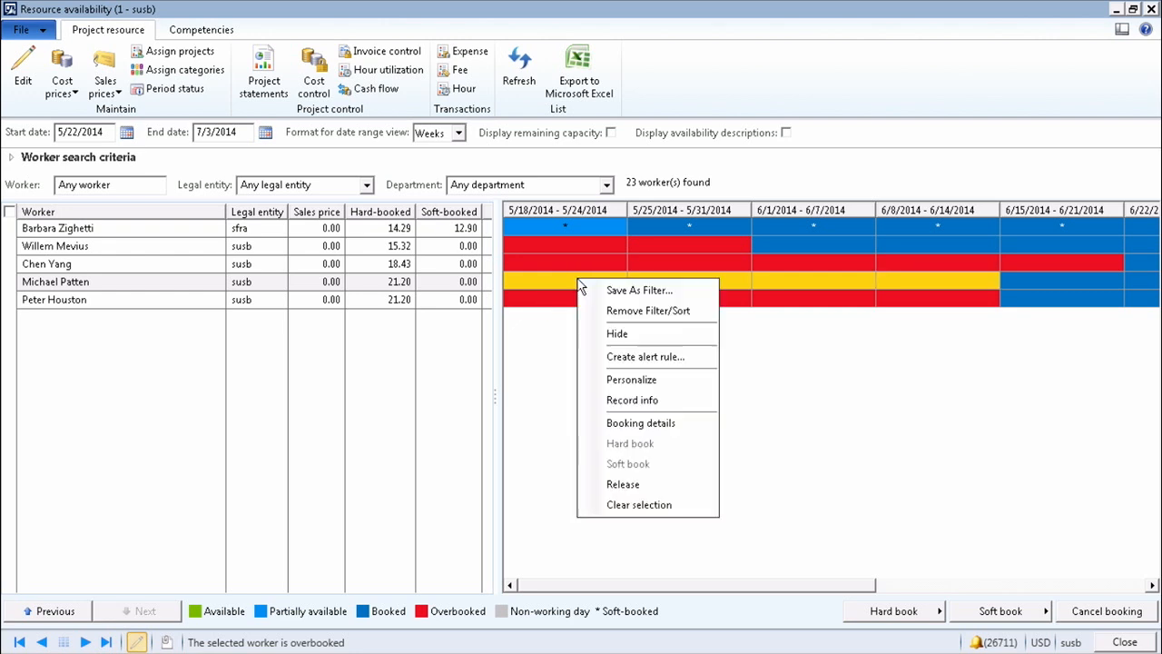
pyautogui.click(671, 427)
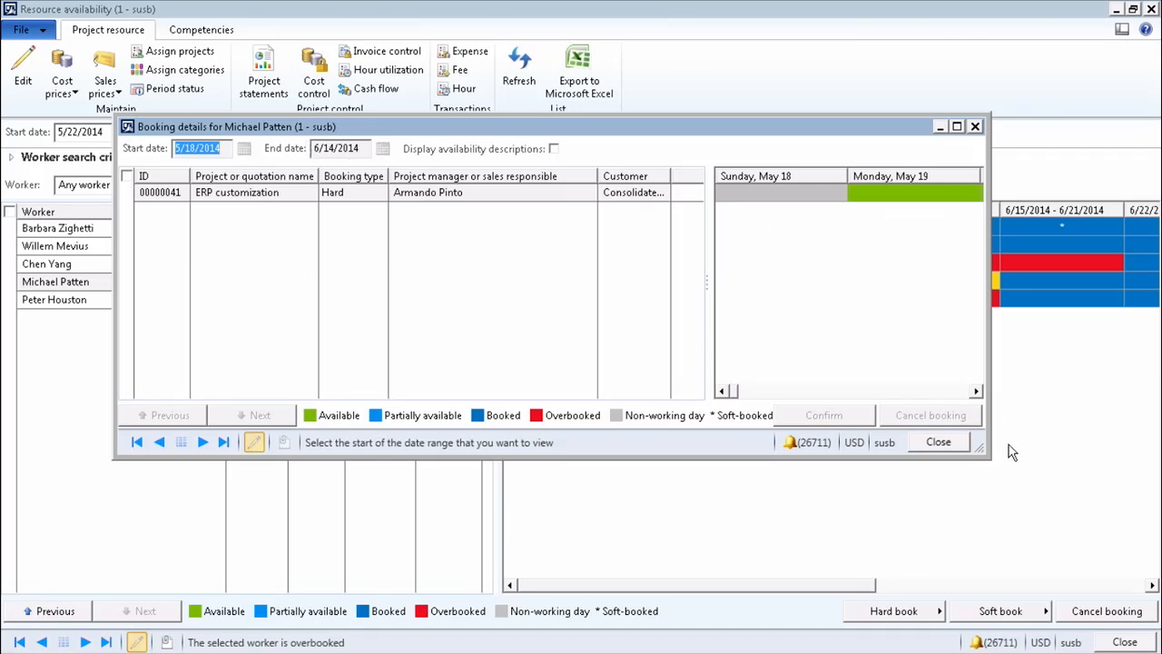
pyautogui.click(956, 126)
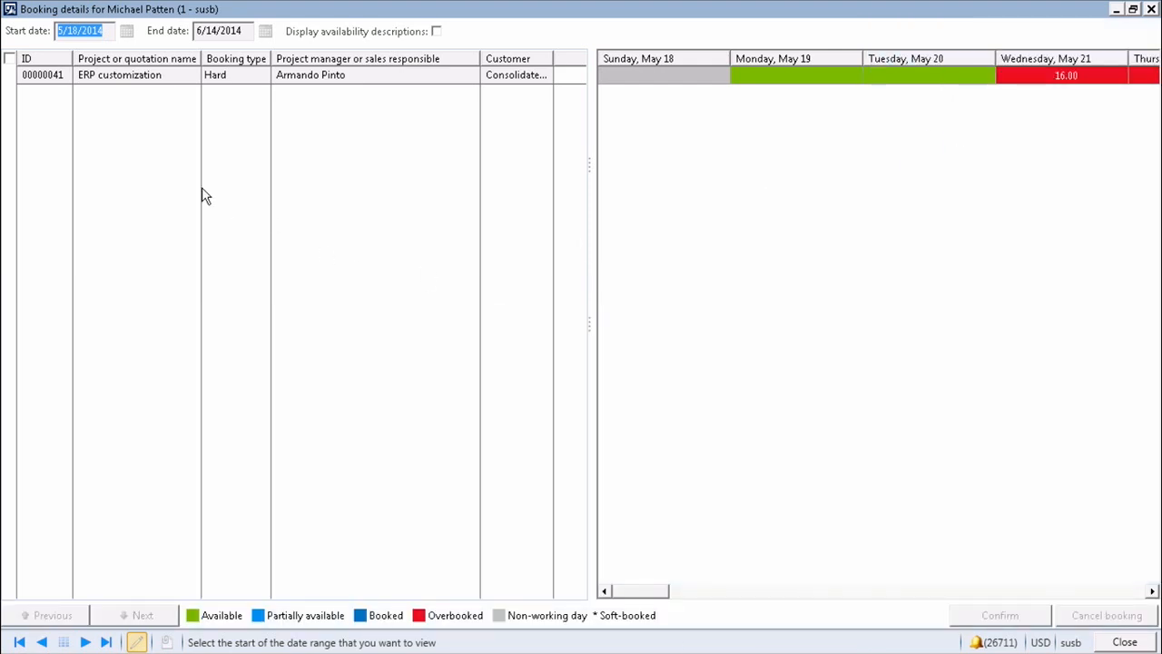
pyautogui.click(1122, 591)
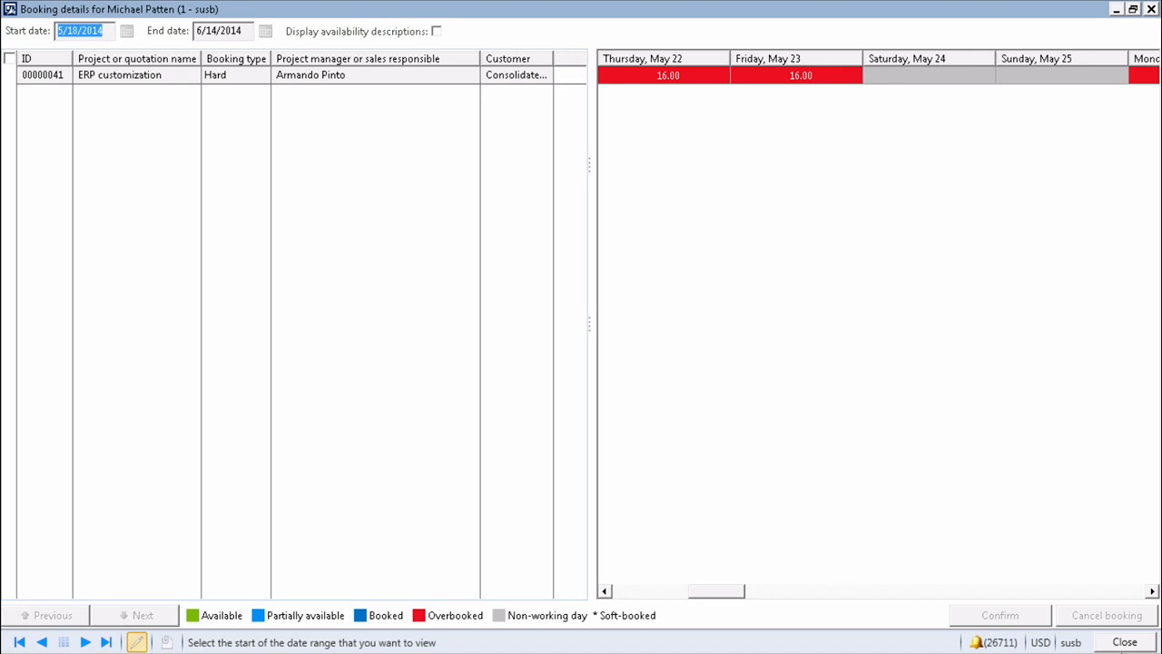
pyautogui.click(1121, 591)
pyautogui.click(1121, 591)
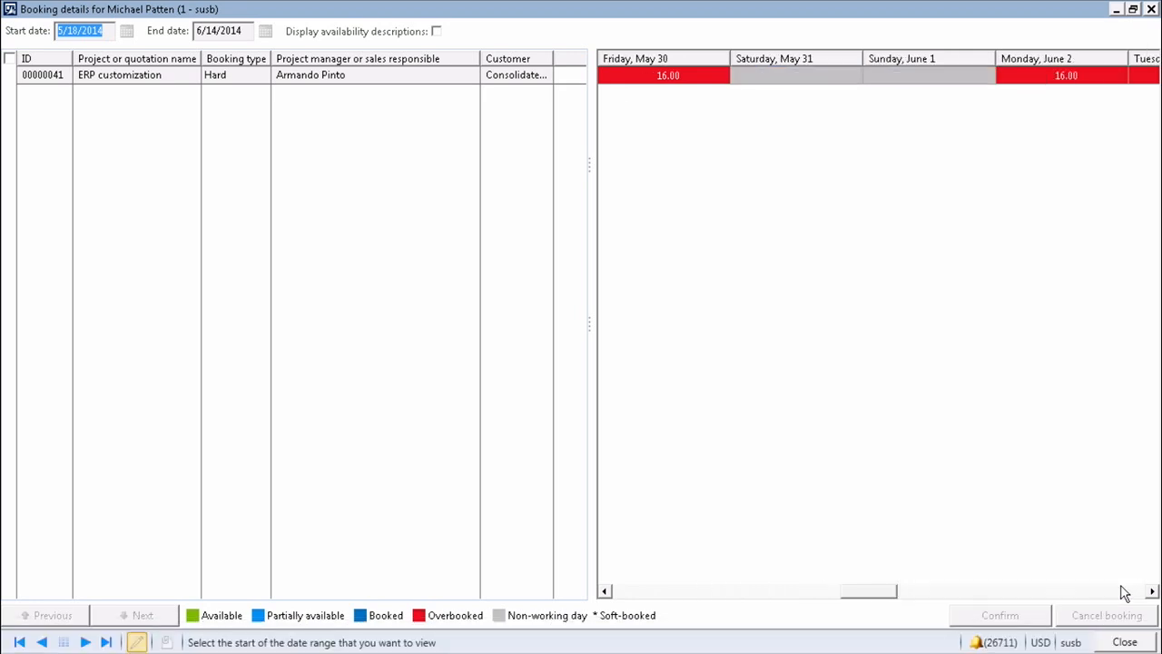
pyautogui.click(1125, 642)
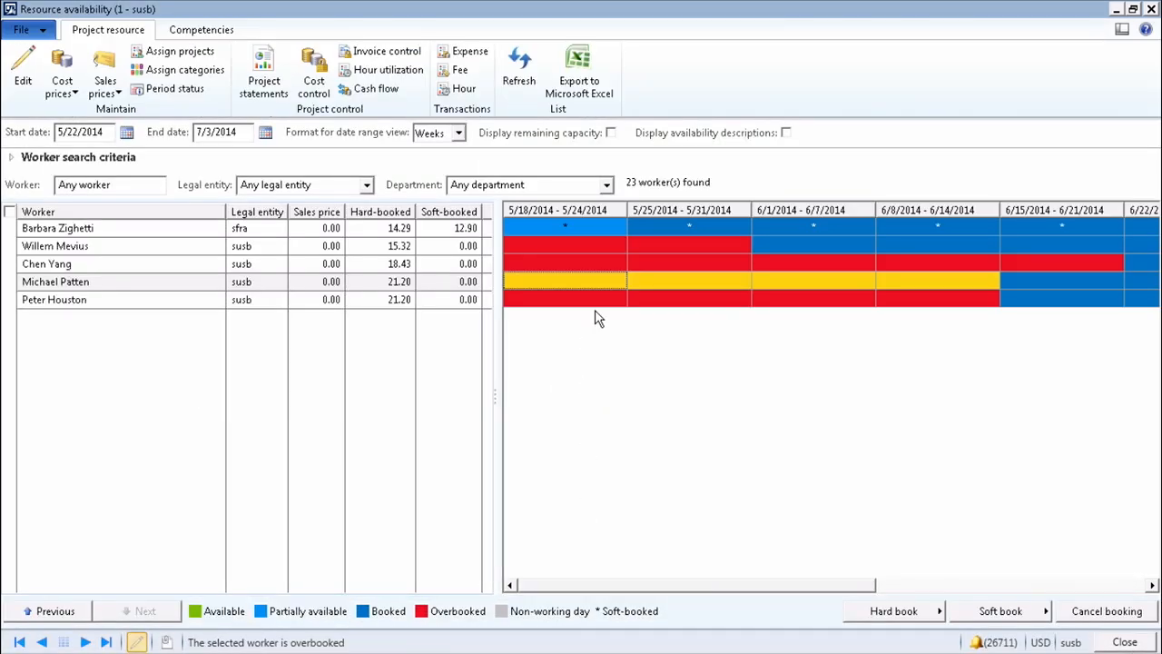
# Add the second worker's overbooked weeks of 5/18 and 5/25/2014 to the fourth worker's selected weeks and cancel all the selected bookings
pyautogui.click(562, 238)
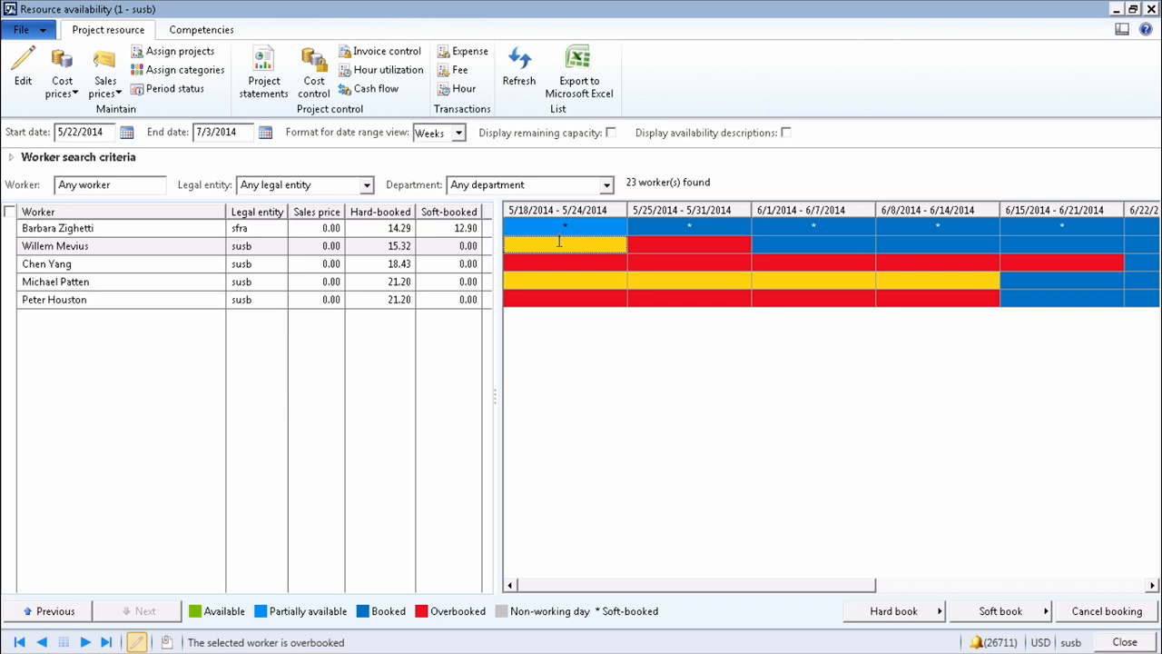
pyautogui.rightClick(560, 243)
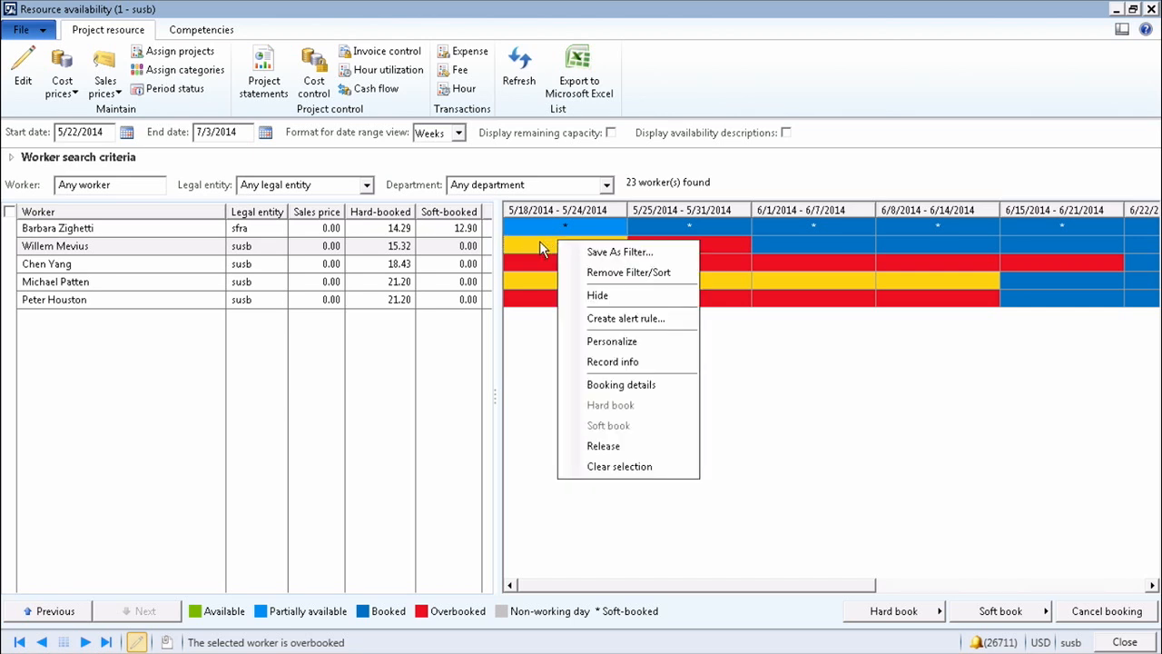
pyautogui.click(535, 243)
pyautogui.click(525, 242)
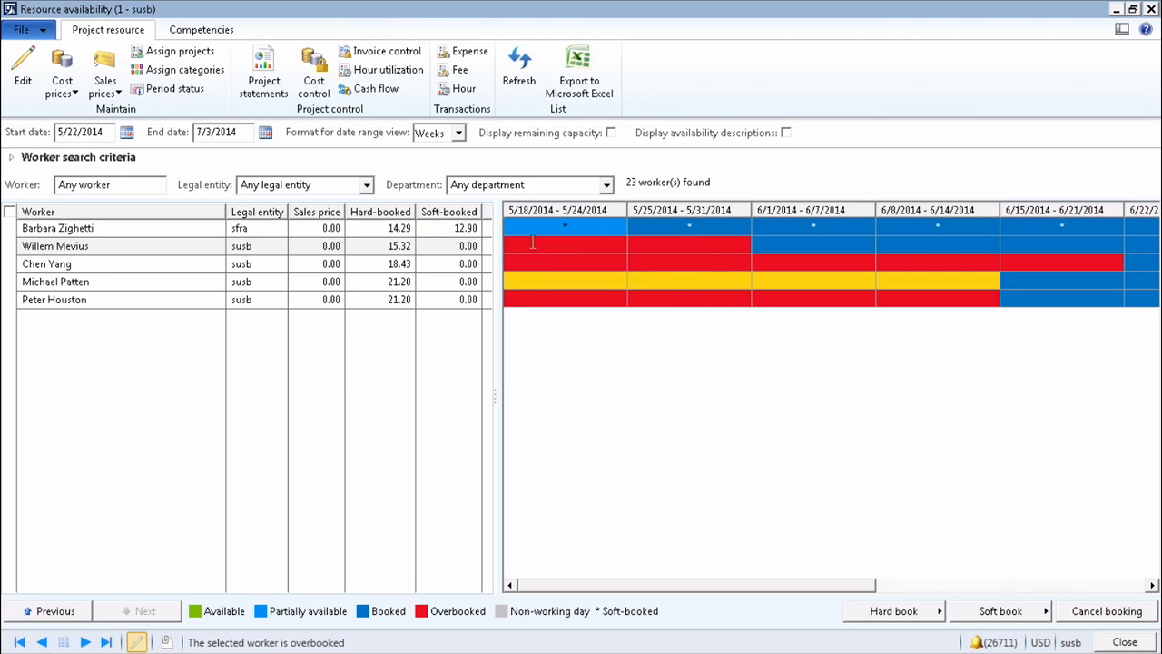
pyautogui.click(637, 246)
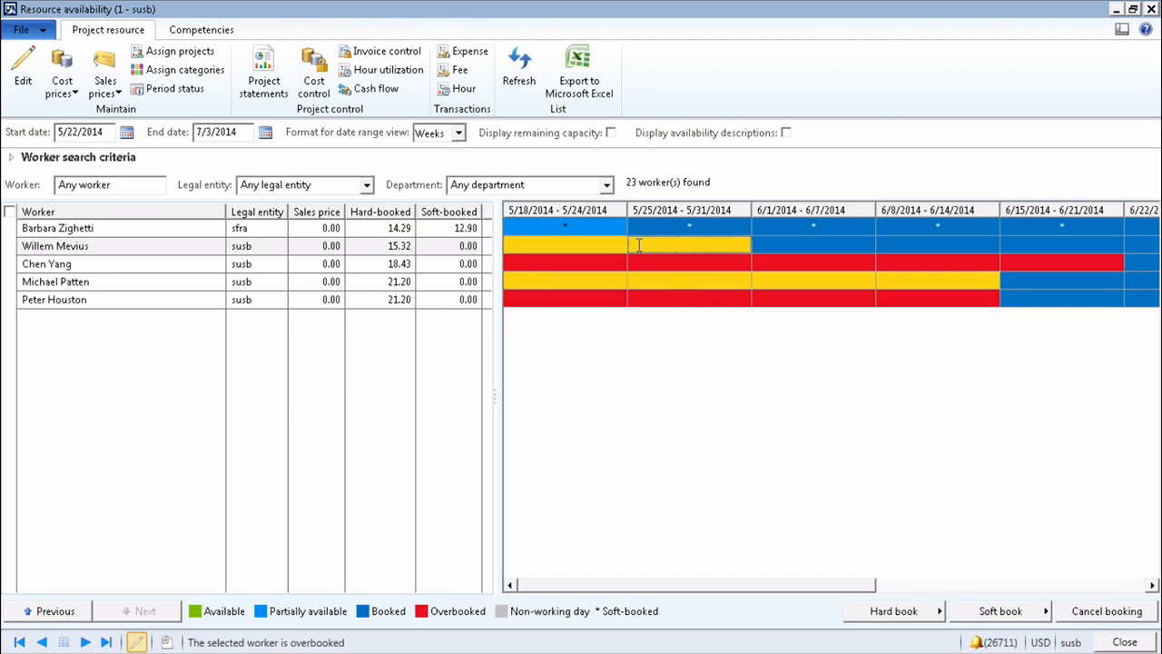
pyautogui.click(1125, 614)
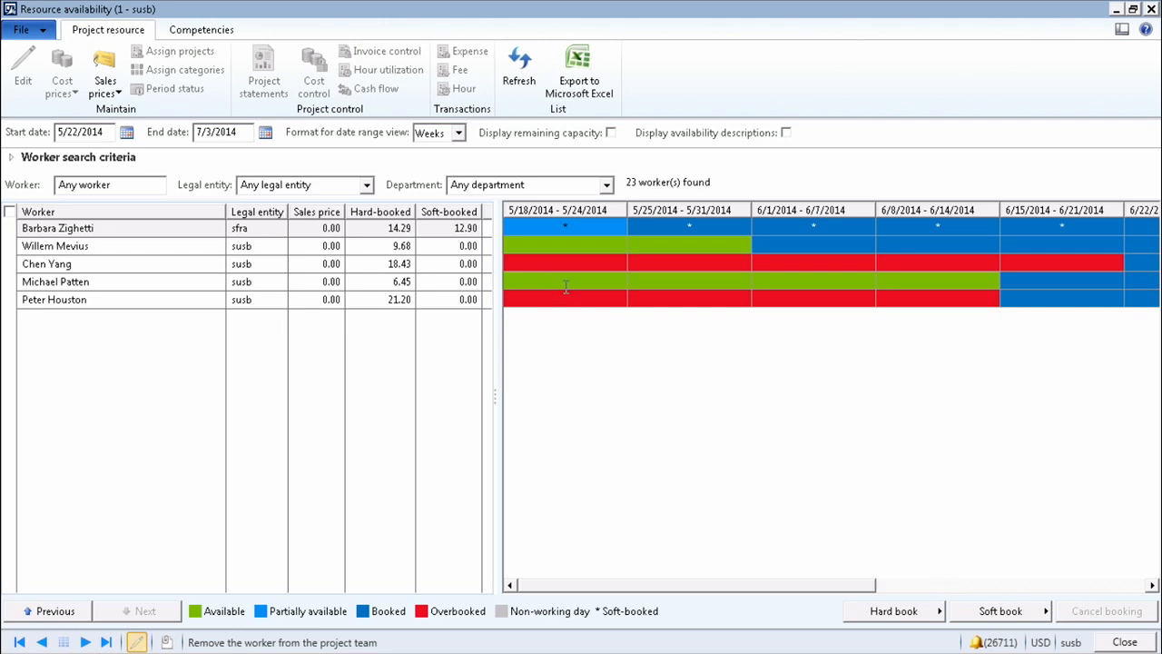
# Release the third worker's bookings for the weeks starting 5/18, 5/25, 6/1 and 6/15/2014, skipping the week of 6/8
pyautogui.click(585, 262)
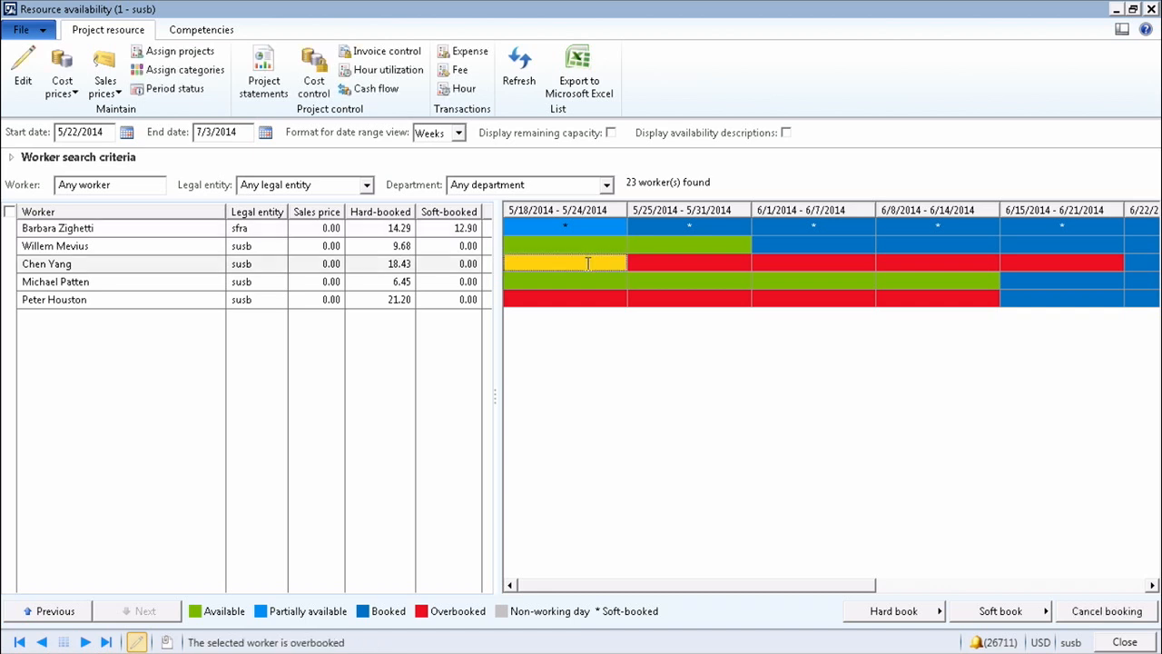
pyautogui.keyDown('shift'); pyautogui.click(684, 262); pyautogui.keyUp('shift')
pyautogui.keyDown('shift'); pyautogui.click(787, 263); pyautogui.keyUp('shift')
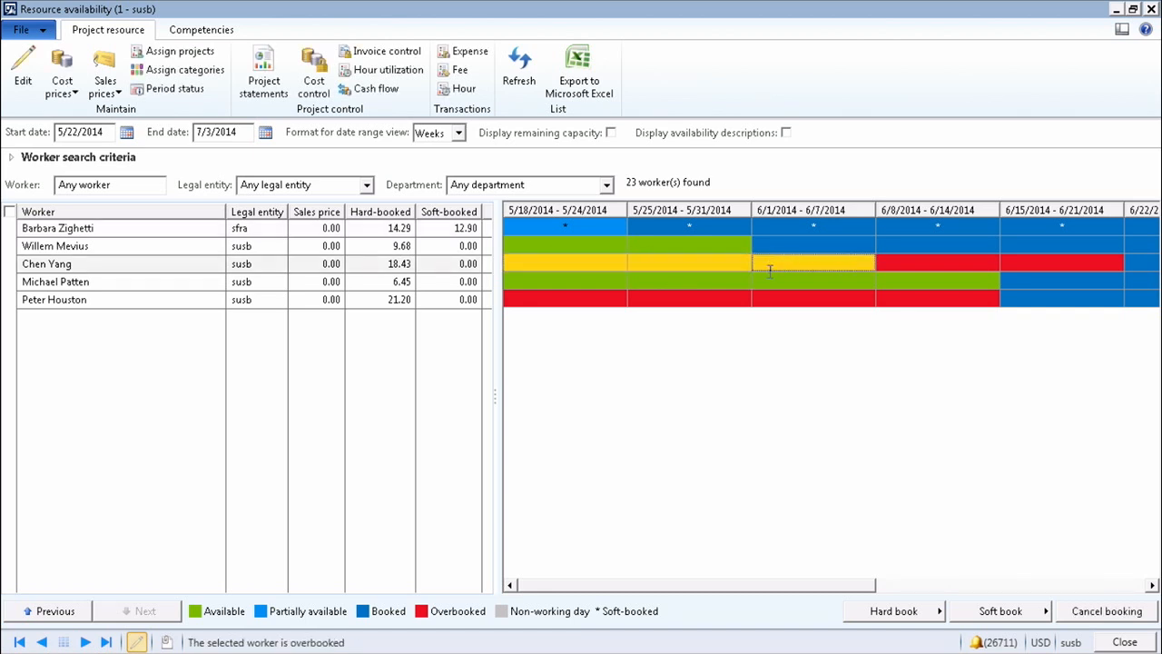
pyautogui.keyDown('ctrl'); pyautogui.click(1016, 263); pyautogui.keyUp('ctrl')
pyautogui.rightClick(1024, 265)
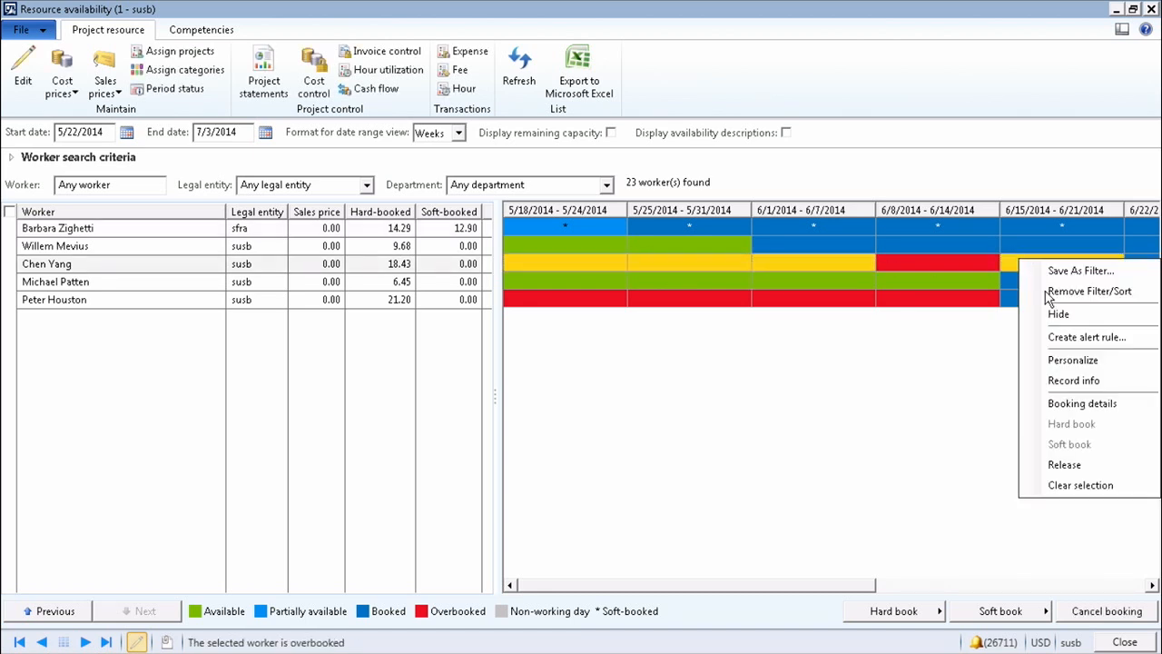
pyautogui.click(1091, 463)
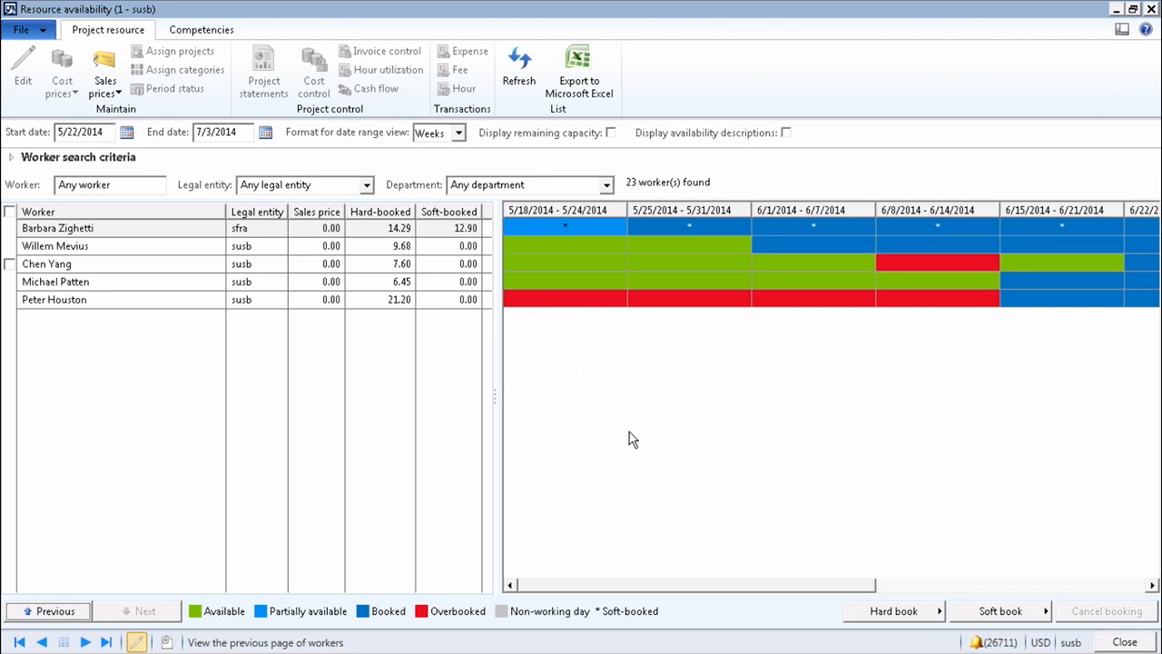
pyautogui.moveTo(871, 646)
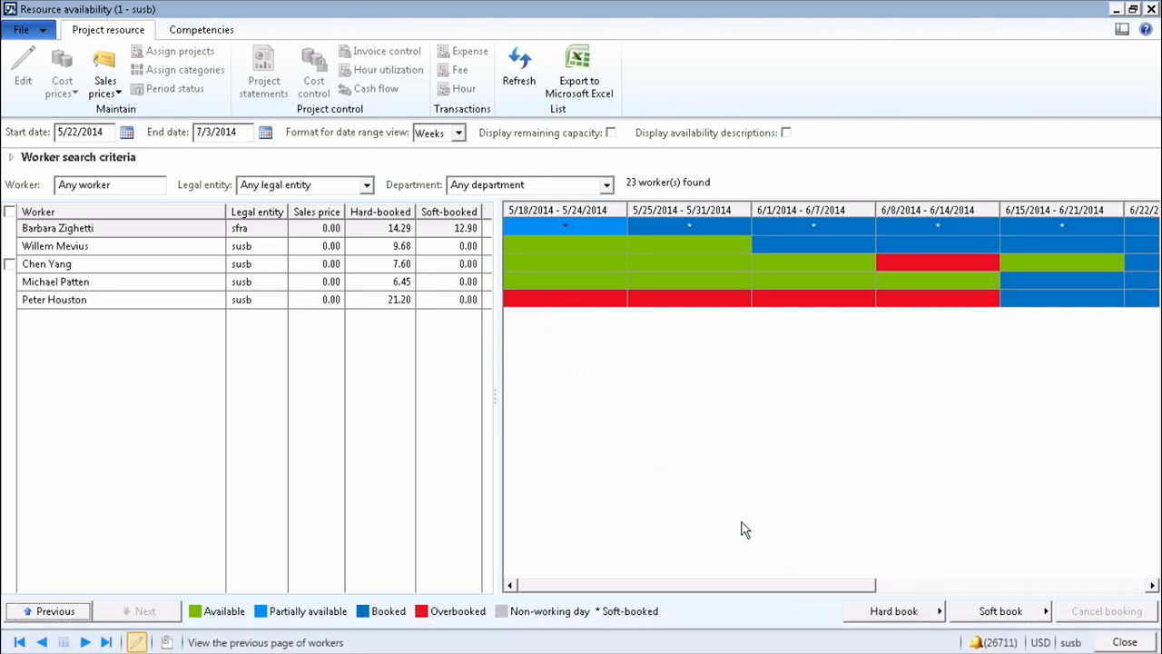